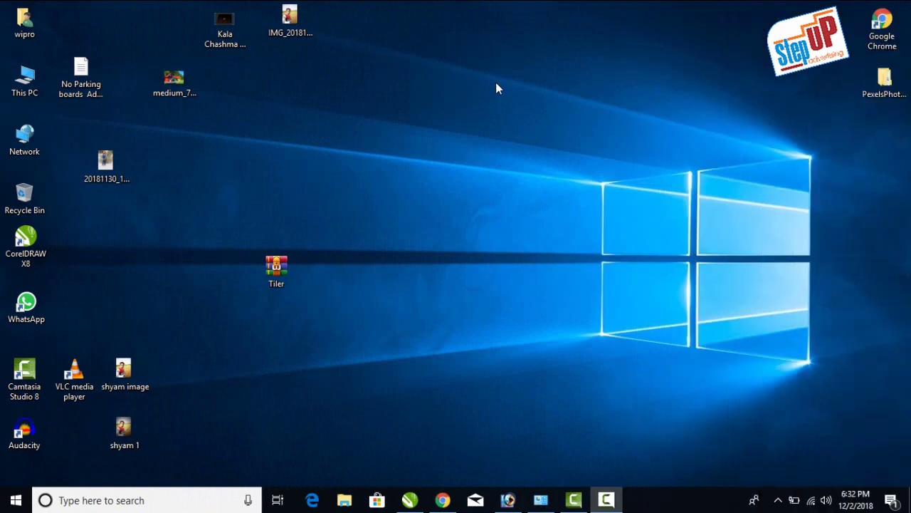
- Refresh the desktop and bring the CorelDRAW window with visiting new oct.cdr back up
{"action": "right_click", "coordinate": [497, 87]}
{"action": "left_click", "coordinate": [527, 122]}
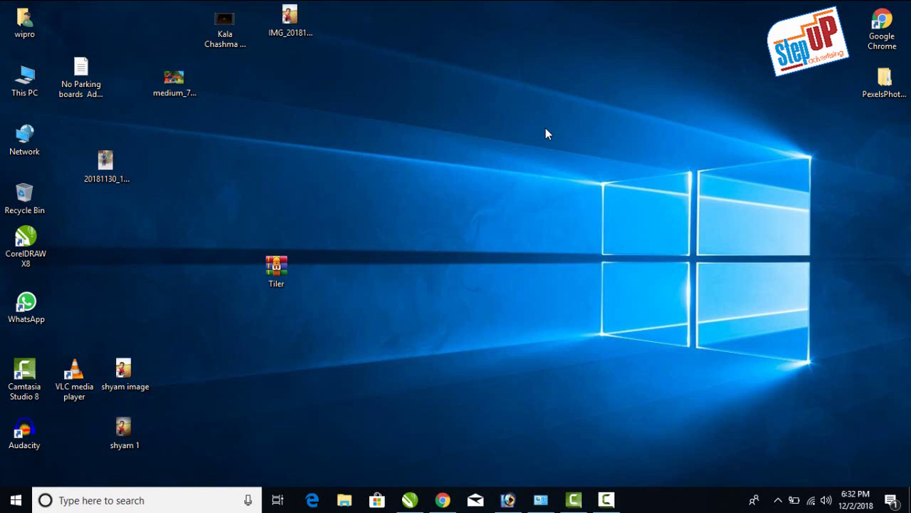
{"action": "left_click", "coordinate": [408, 500]}
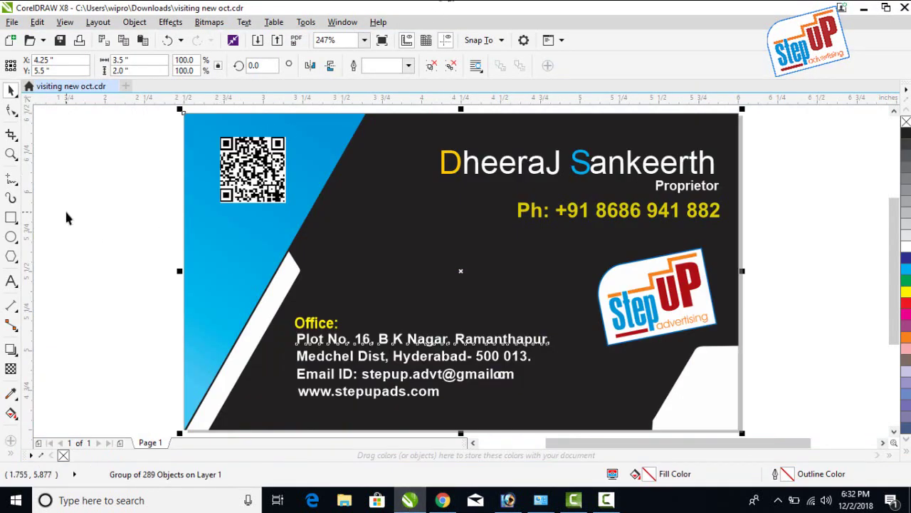
- Select the whole business card group and zoom to fit it with Shift+F2
{"action": "left_click", "coordinate": [135, 163]}
{"action": "scroll", "coordinate": [145, 181], "scroll_direction": "down", "scroll_amount": 3}
{"action": "left_click_drag", "start_coordinate": [397, 283], "coordinate": [95, 143]}
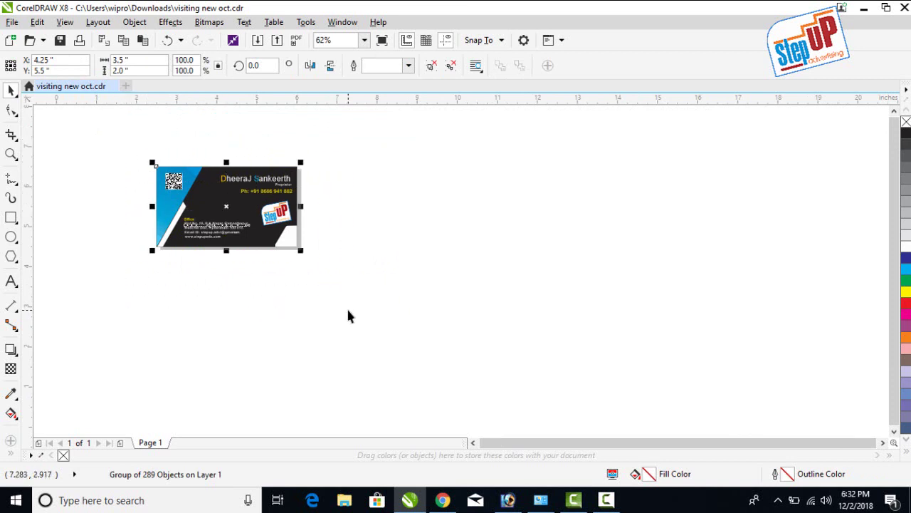
{"action": "key", "text": "shift+F2"}
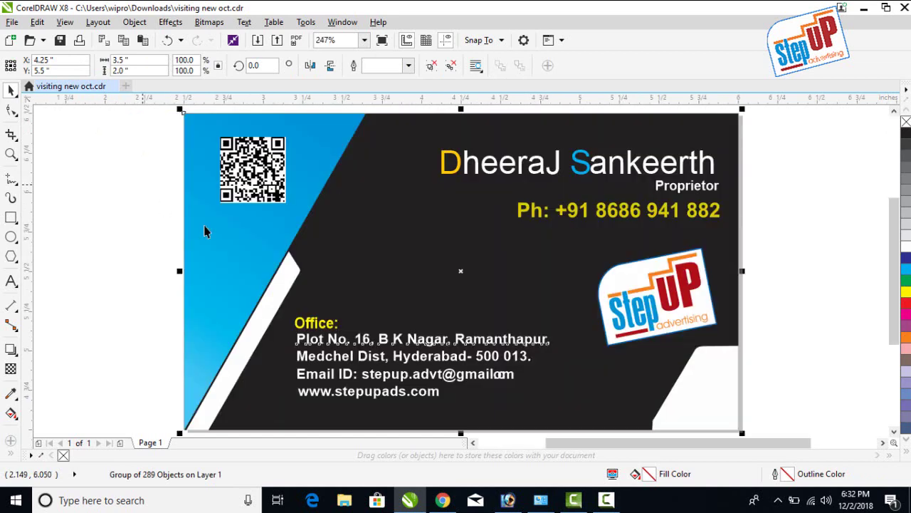
{"action": "scroll", "coordinate": [410, 292], "scroll_direction": "down", "scroll_amount": 2}
- Reselect the 289-object card group and confirm it measures 3.5 × 2.0 inches
{"action": "left_click", "coordinate": [236, 192]}
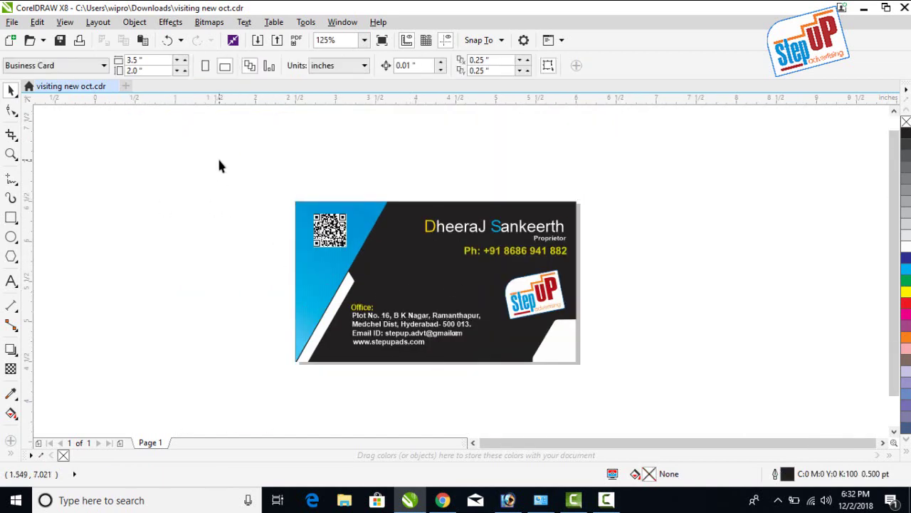
{"action": "left_click_drag", "start_coordinate": [223, 146], "coordinate": [638, 399]}
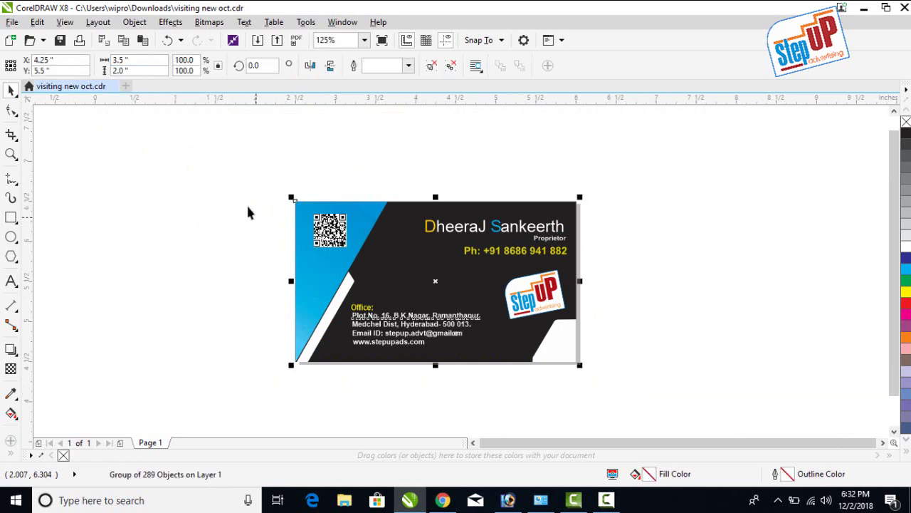
{"action": "left_click", "coordinate": [232, 178]}
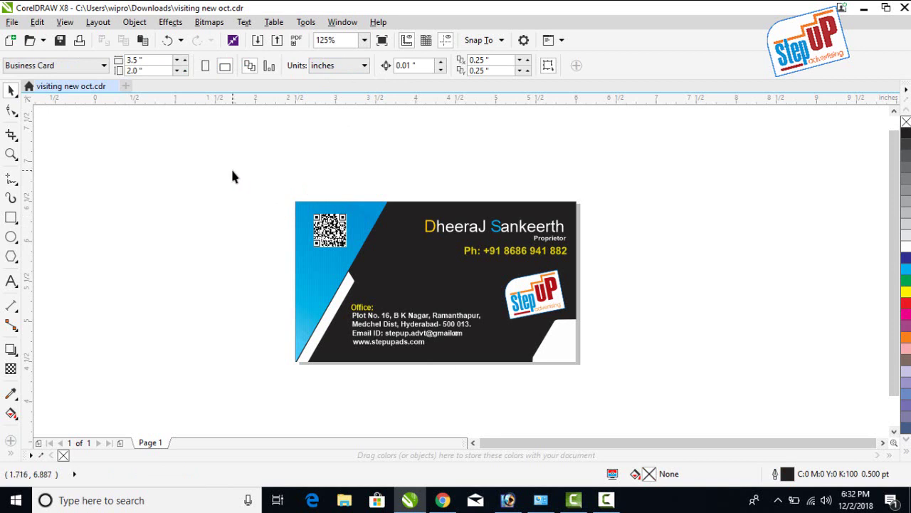
{"action": "left_click_drag", "start_coordinate": [231, 166], "coordinate": [631, 416]}
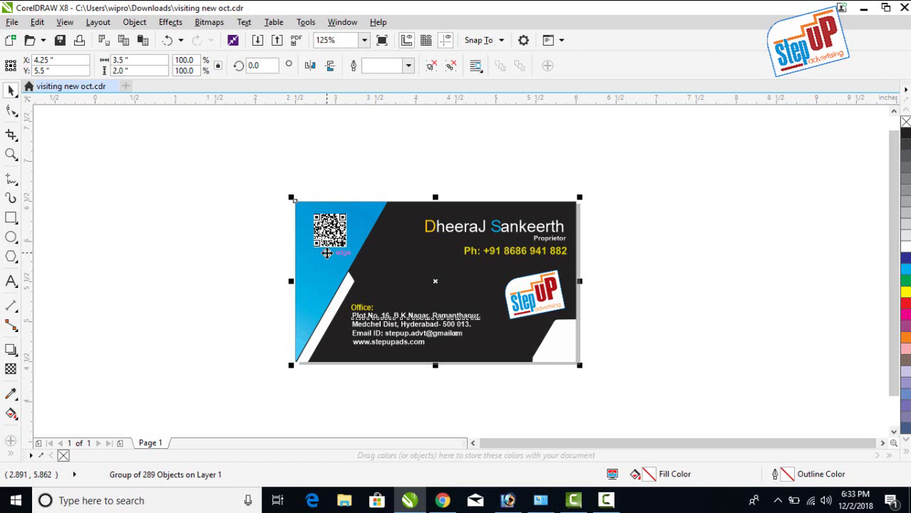
{"action": "left_click", "coordinate": [278, 205]}
{"action": "left_click_drag", "start_coordinate": [240, 170], "coordinate": [618, 384]}
{"action": "scroll", "coordinate": [595, 288], "scroll_direction": "down", "scroll_amount": 2}
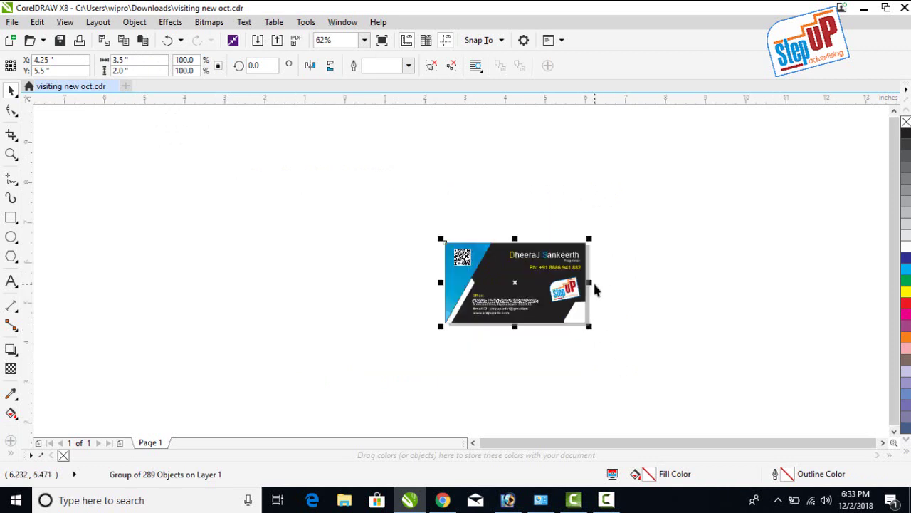
- With nothing selected, set the page size to 13 × 19 inches
{"action": "left_click", "coordinate": [281, 254]}
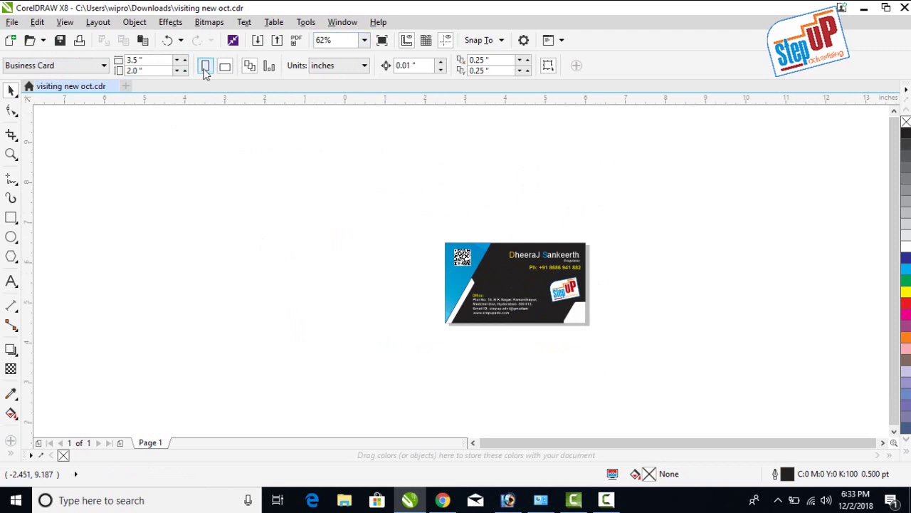
{"action": "left_click", "coordinate": [334, 66]}
{"action": "left_click", "coordinate": [343, 82]}
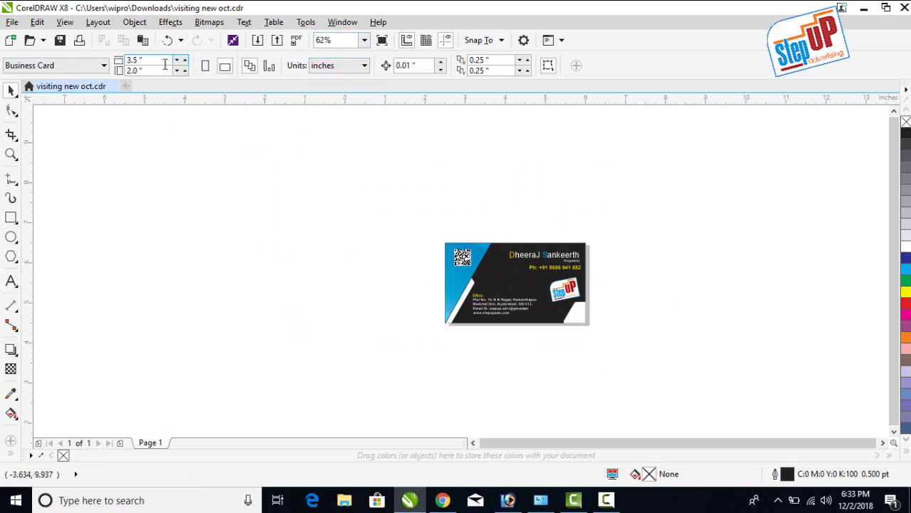
{"action": "type", "text": "13"}
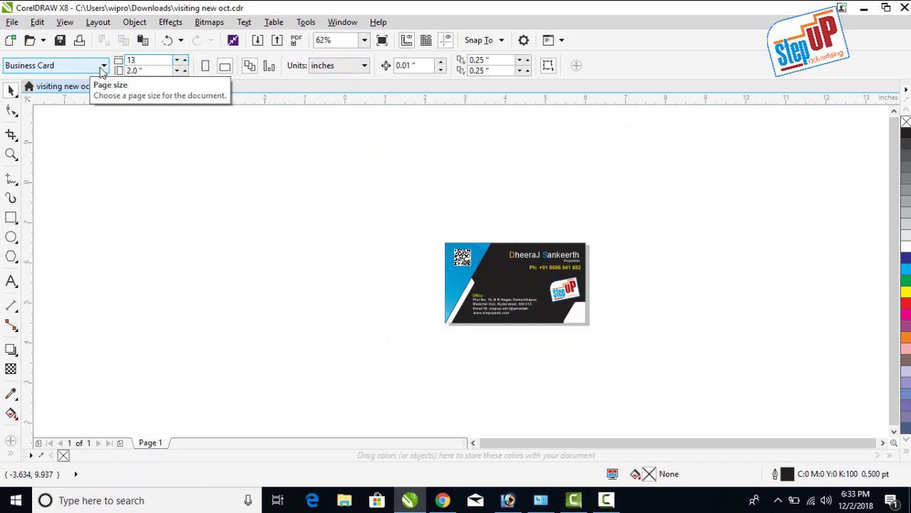
{"action": "left_click", "coordinate": [151, 71]}
{"action": "type", "text": "1"}
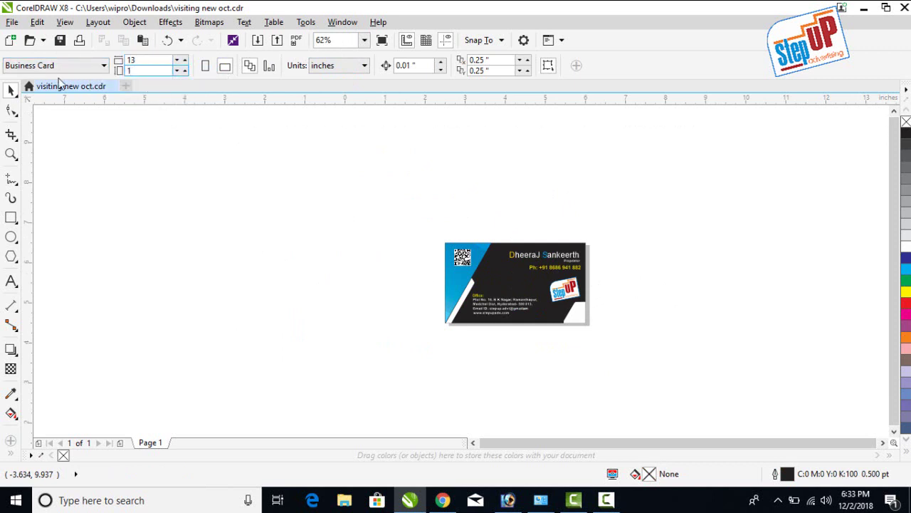
{"action": "type", "text": "9.0 \""}
{"action": "key", "text": "Return"}
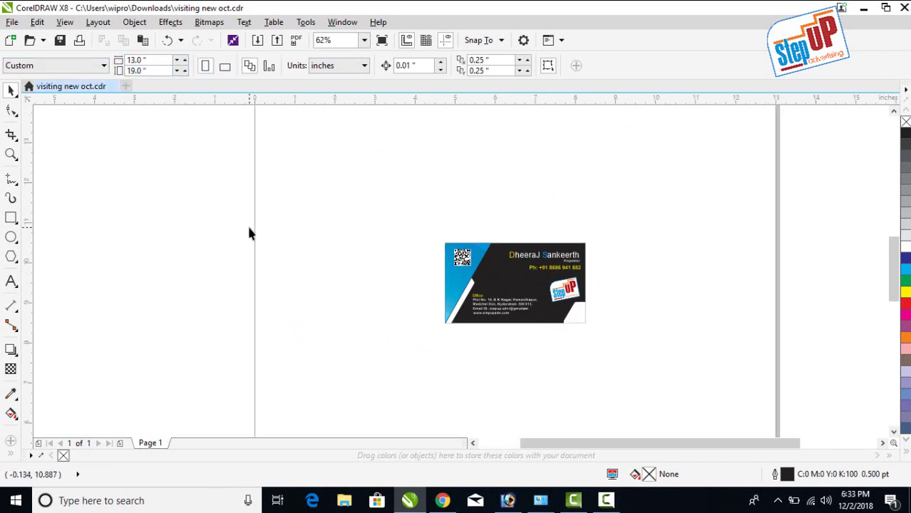
- Move the business card group to the enlarged page's top-left corner
{"action": "scroll", "coordinate": [263, 256], "scroll_direction": "down", "scroll_amount": 2}
{"action": "scroll", "coordinate": [295, 287], "scroll_direction": "down", "scroll_amount": 2}
{"action": "left_click_drag", "start_coordinate": [219, 228], "coordinate": [431, 309]}
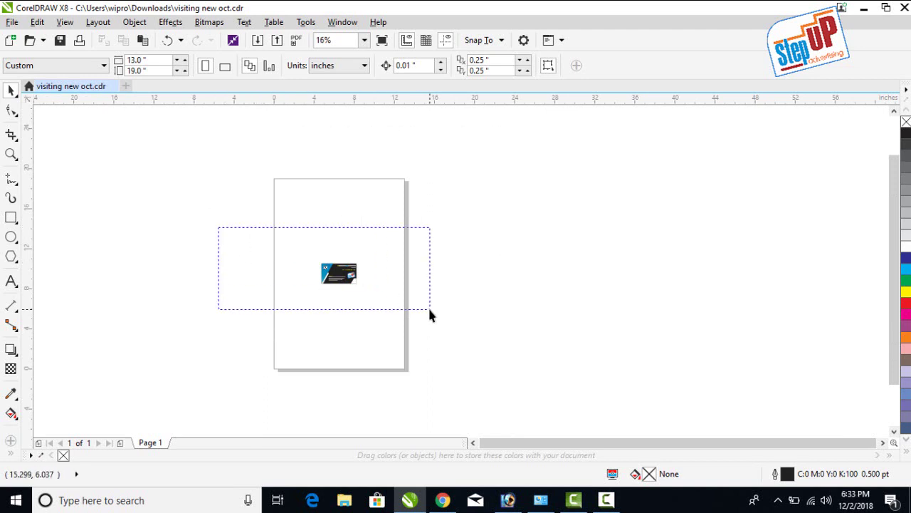
{"action": "left_click_drag", "start_coordinate": [340, 273], "coordinate": [301, 193]}
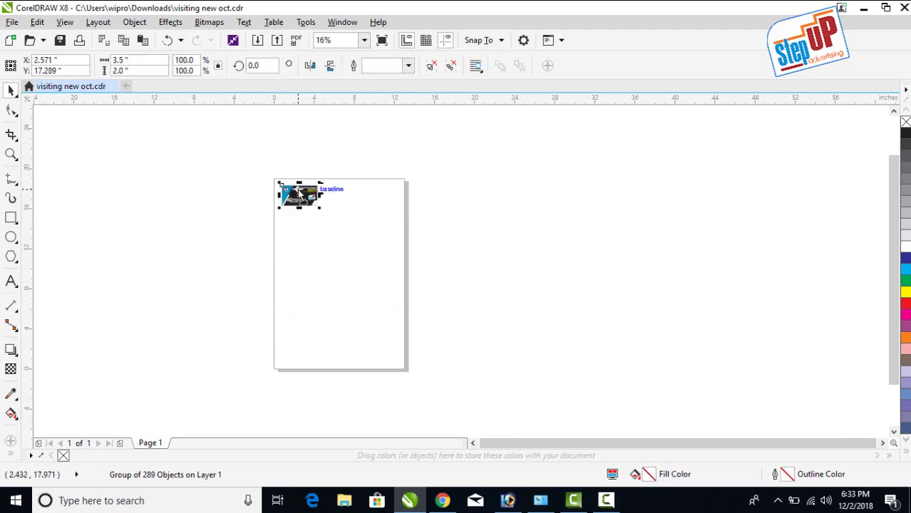
{"action": "scroll", "coordinate": [312, 203], "scroll_direction": "up", "scroll_amount": 2}
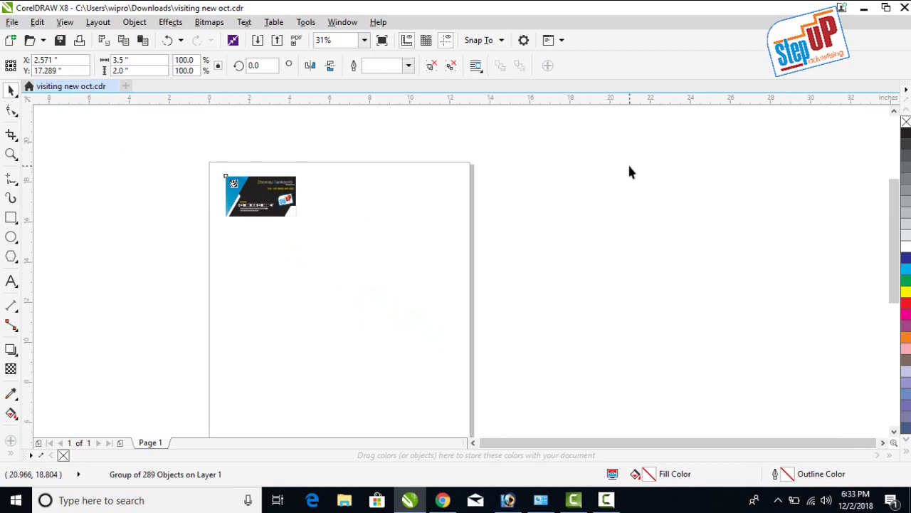
- Set up Transformations Position with a right anchor, test copies, then undo them
{"action": "key", "text": "alt+F7"}
{"action": "left_click", "coordinate": [753, 105]}
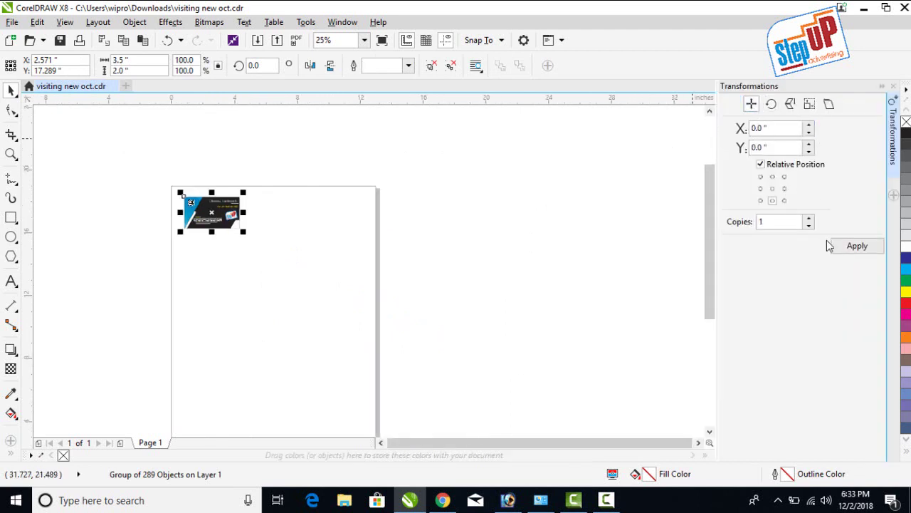
{"action": "left_click", "coordinate": [784, 188]}
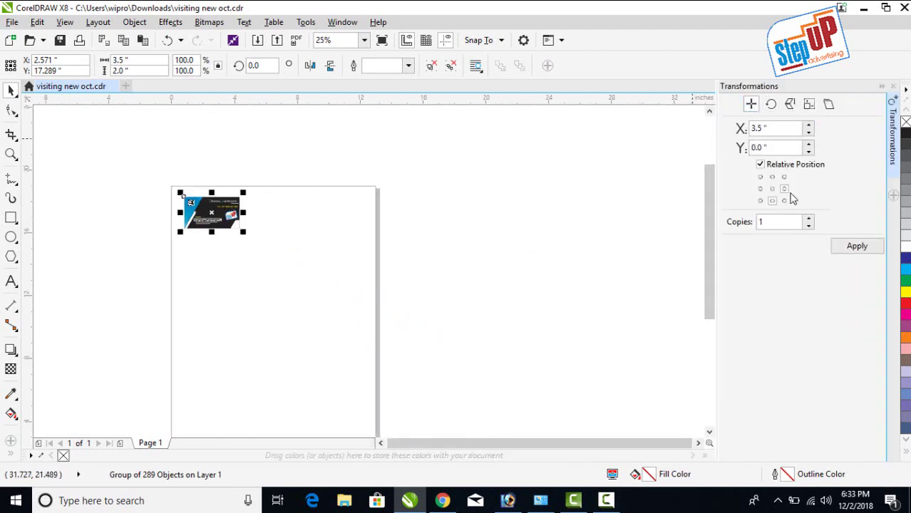
{"action": "left_click", "coordinate": [844, 247]}
{"action": "left_click", "coordinate": [843, 247]}
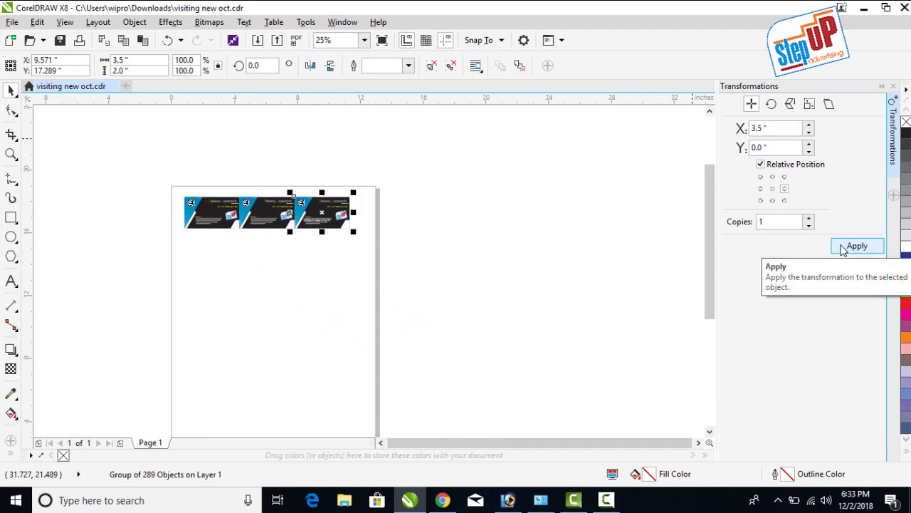
{"action": "key", "text": "ctrl+z"}
{"action": "key", "text": "ctrl+z"}
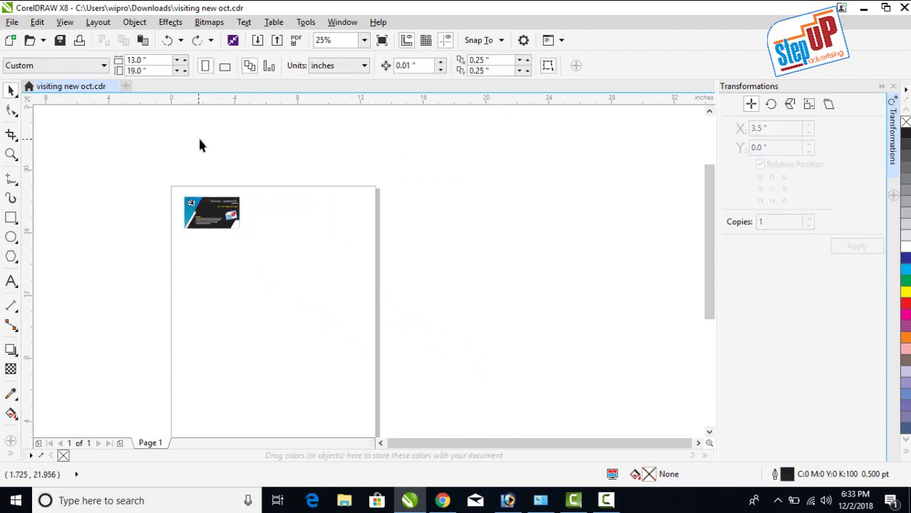
- Switch the page to landscape and copy the card rightward into a row of five
{"action": "left_click", "coordinate": [224, 66]}
{"action": "left_click", "coordinate": [207, 218]}
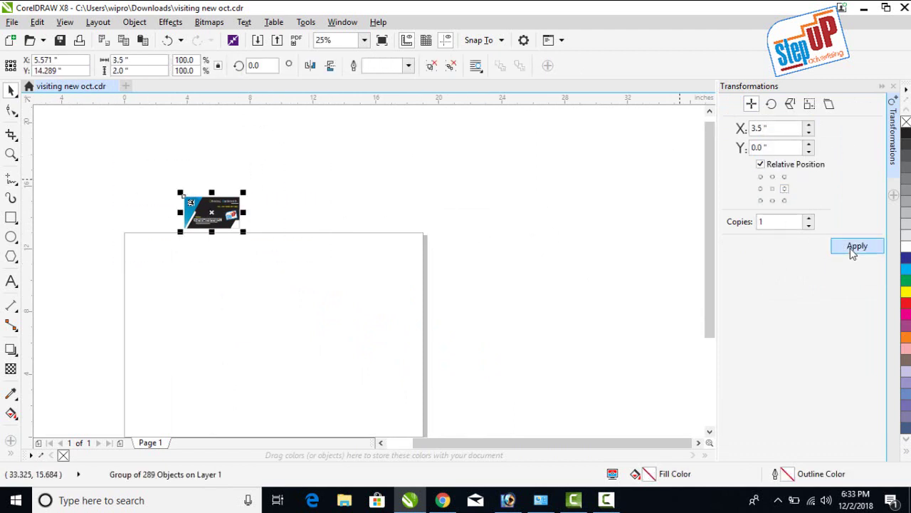
{"action": "left_click", "coordinate": [853, 253]}
{"action": "left_click", "coordinate": [853, 252]}
{"action": "left_click", "coordinate": [853, 253]}
{"action": "left_click", "coordinate": [853, 253]}
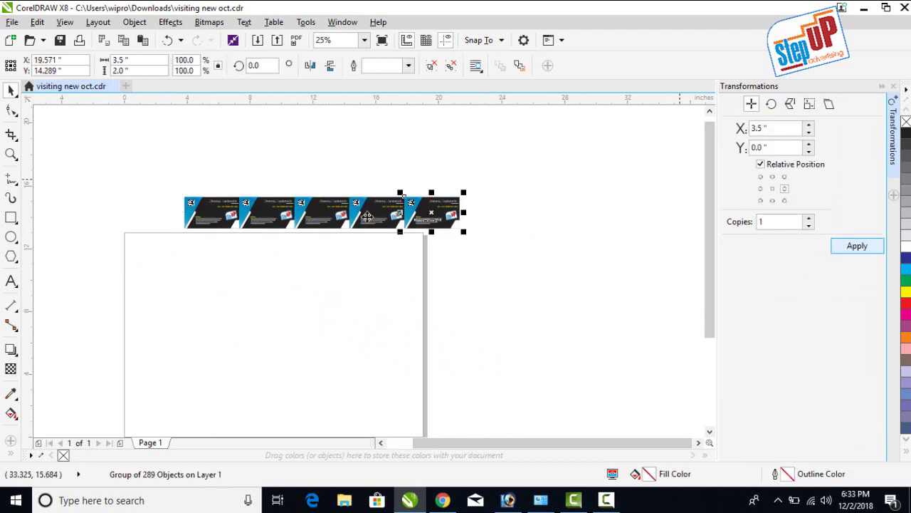
- Copy the five-card row downward with a bottom anchor until there are six rows
{"action": "left_click_drag", "start_coordinate": [141, 155], "coordinate": [522, 257]}
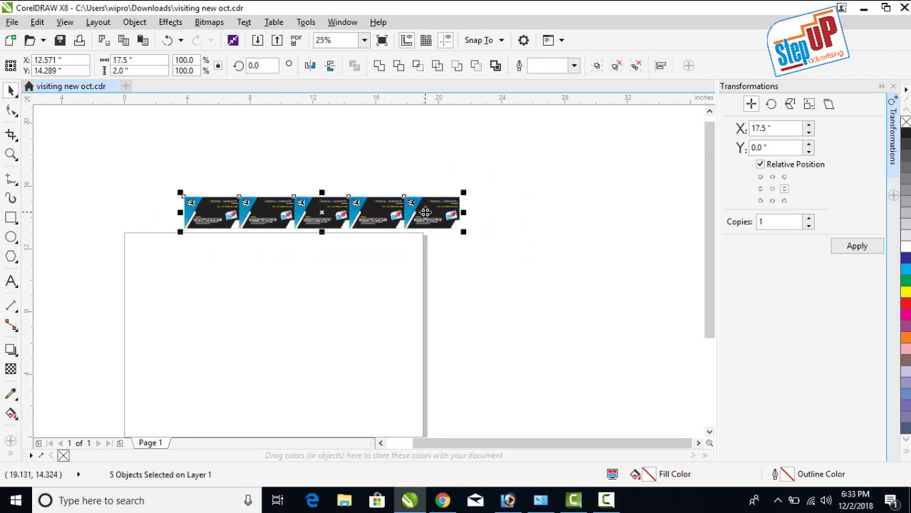
{"action": "left_click", "coordinate": [772, 200]}
{"action": "left_click", "coordinate": [857, 246]}
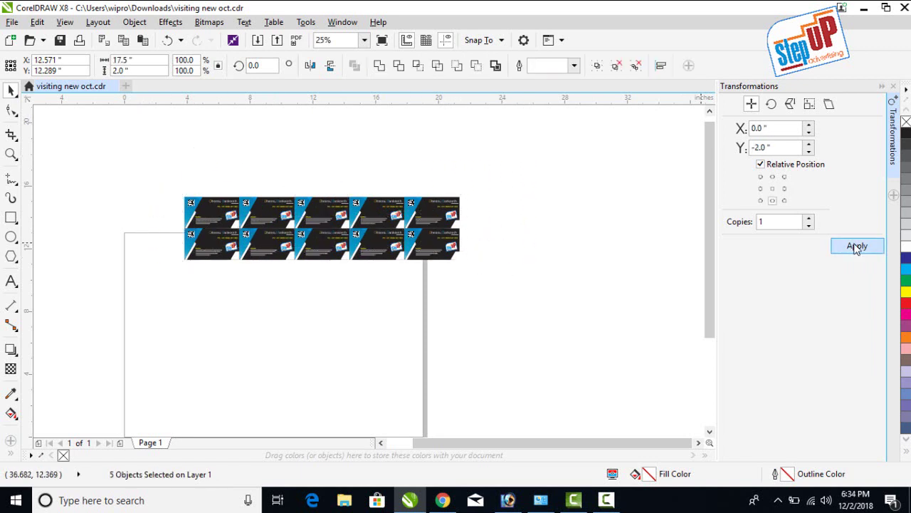
{"action": "left_click", "coordinate": [857, 245]}
{"action": "left_click", "coordinate": [857, 246]}
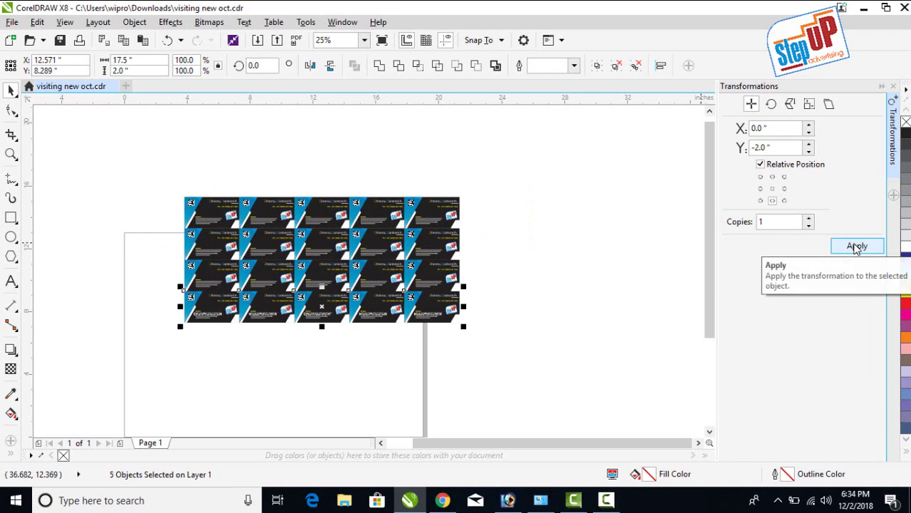
{"action": "left_click", "coordinate": [857, 246]}
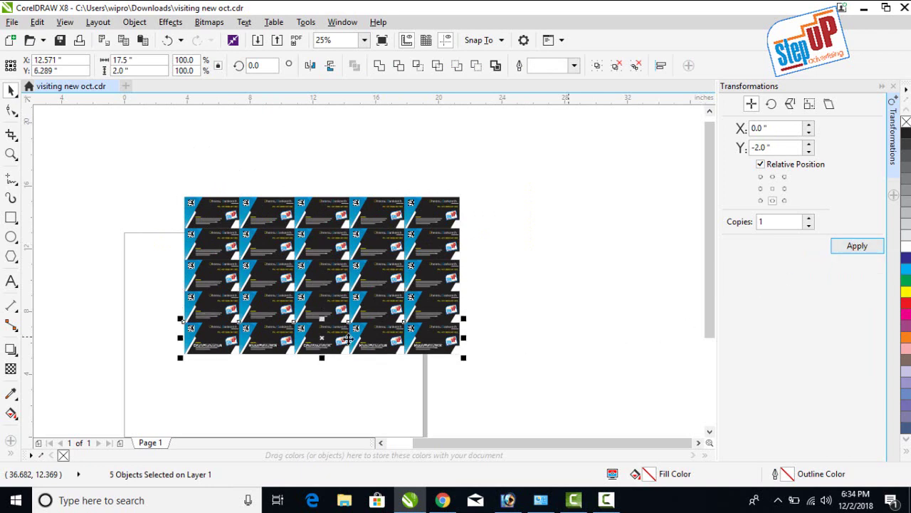
{"action": "left_click_drag", "start_coordinate": [164, 189], "coordinate": [551, 398]}
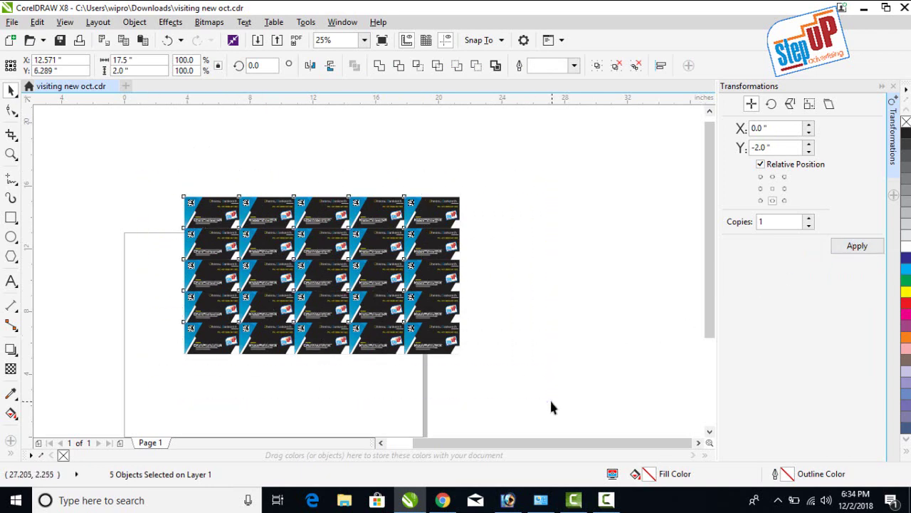
{"action": "left_click", "coordinate": [857, 246]}
- Select all 30 cards and zoom to fit them
{"action": "left_click", "coordinate": [629, 270]}
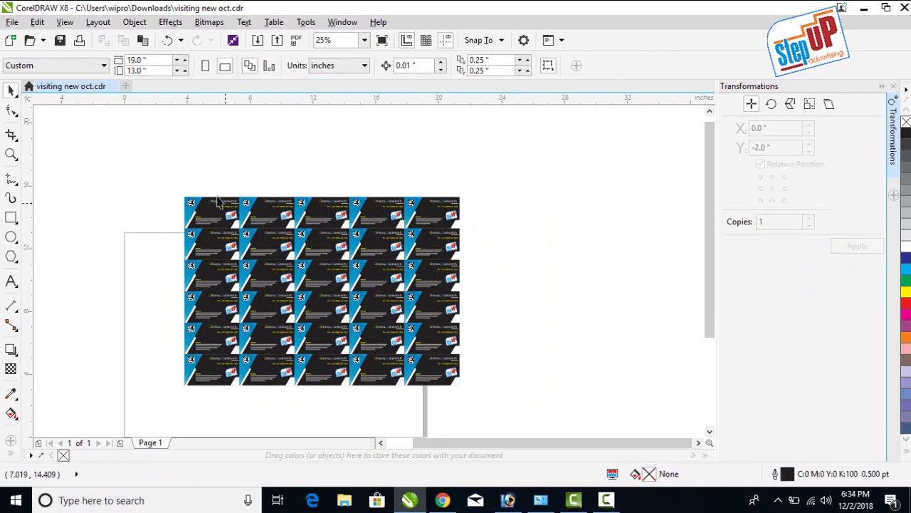
{"action": "left_click_drag", "start_coordinate": [153, 163], "coordinate": [537, 431]}
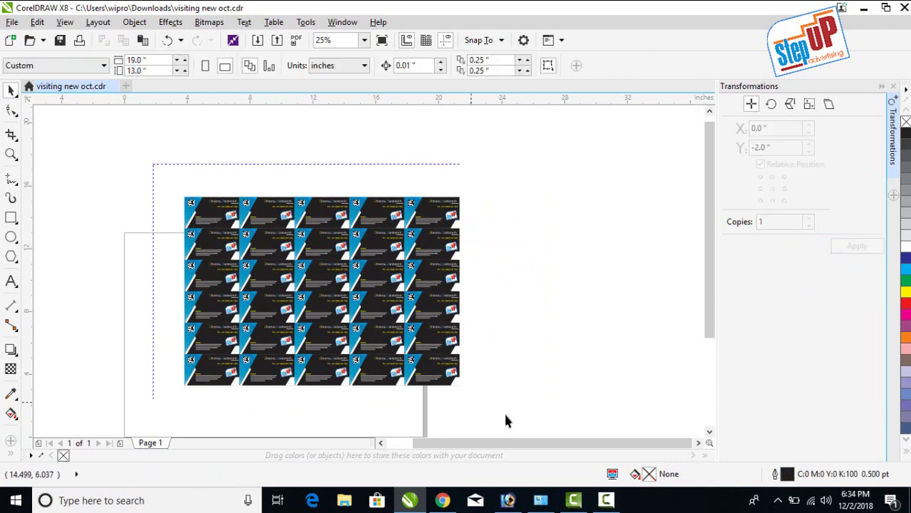
{"action": "left_click", "coordinate": [537, 431]}
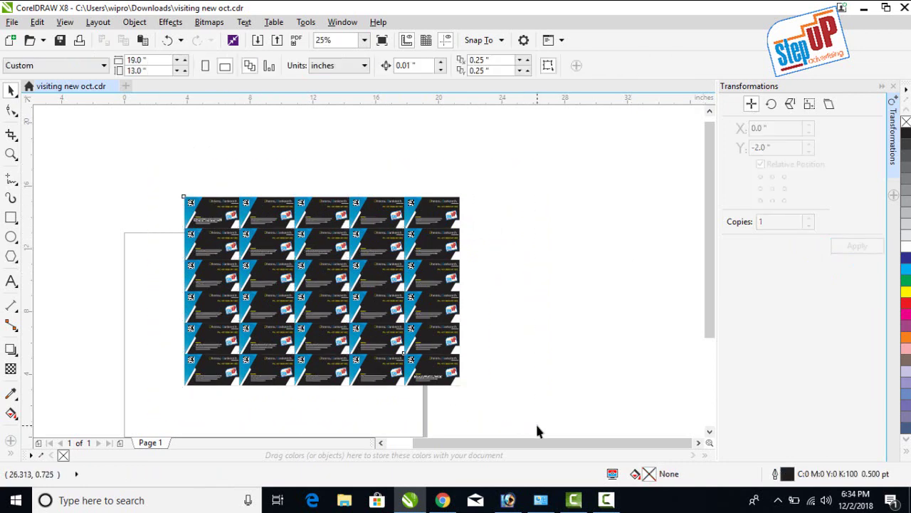
{"action": "key", "text": "ctrl+a"}
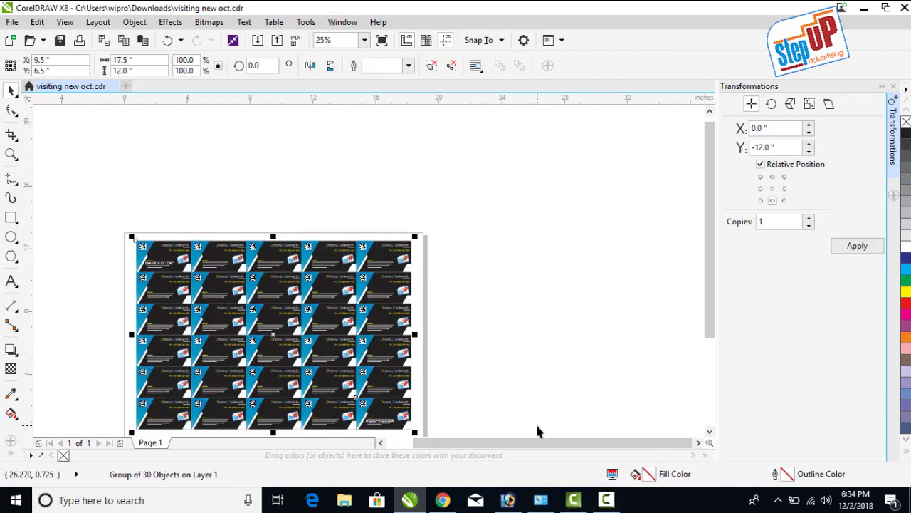
{"action": "key", "text": "shift+F2"}
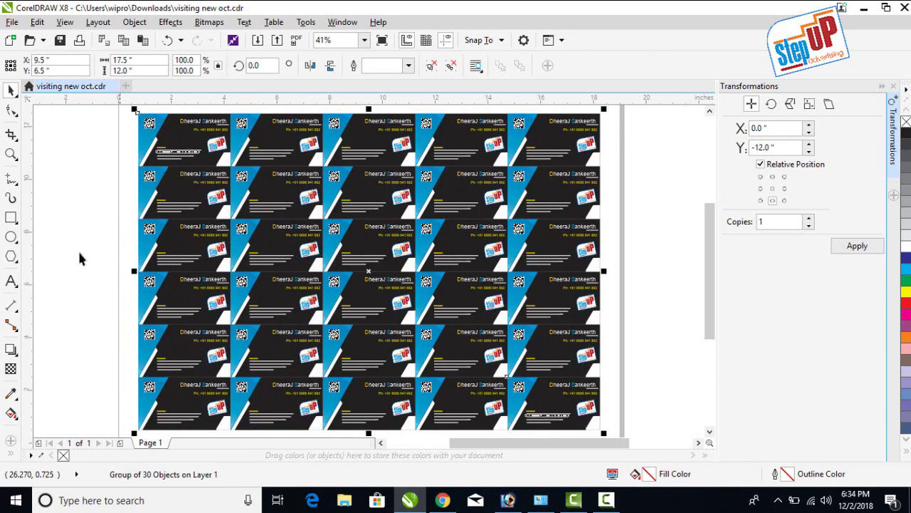
- Create a 19 × 13 inch page-sized rectangle with the Rectangle tool, then deselect it
{"action": "left_click", "coordinate": [11, 218]}
{"action": "double_click", "coordinate": [11, 218]}
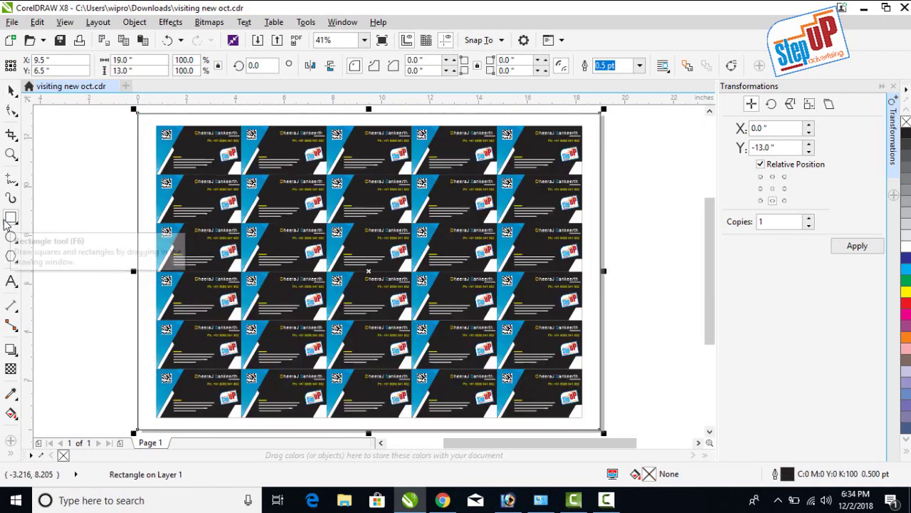
{"action": "left_click", "coordinate": [11, 90]}
{"action": "left_click", "coordinate": [106, 225]}
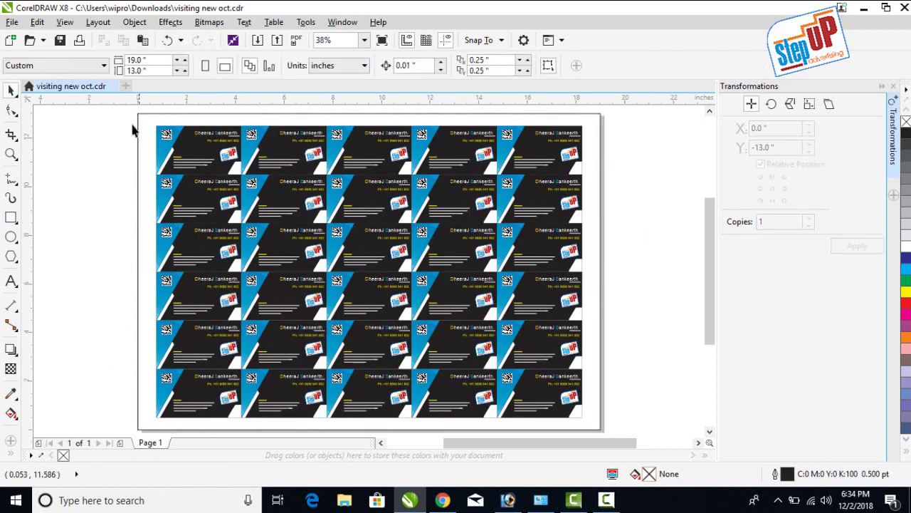
{"action": "scroll", "coordinate": [165, 122], "scroll_direction": "up", "scroll_amount": 3}
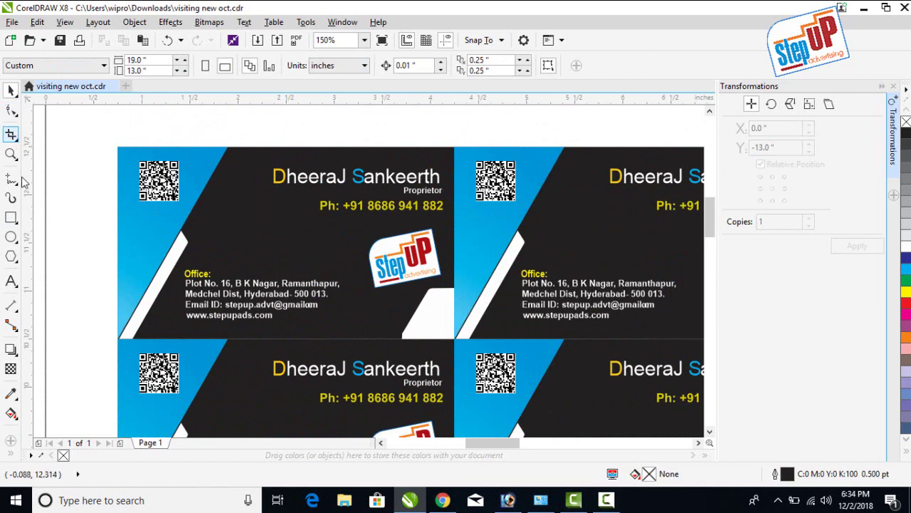
- Draw a short vertical 2-point line and add a 90°-rotated line to form a cross
{"action": "left_click", "coordinate": [13, 182]}
{"action": "mouse_move", "coordinate": [83, 119]}
{"action": "left_mouse_down"}
{"action": "mouse_move", "coordinate": [81, 190]}
{"action": "mouse_move", "coordinate": [92, 185]}
{"action": "mouse_move", "coordinate": [83, 177]}
{"action": "left_mouse_up"}
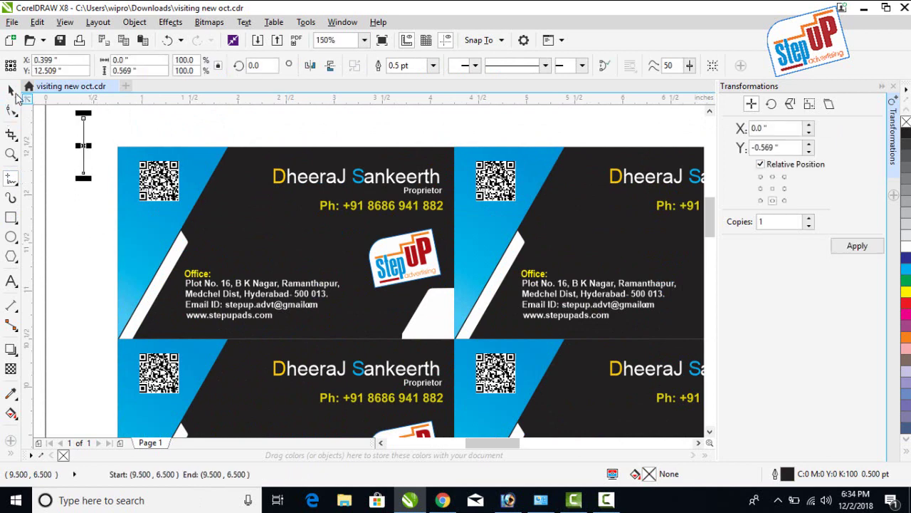
{"action": "key", "text": "space"}
{"action": "key", "text": "space"}
{"action": "key", "text": "space"}
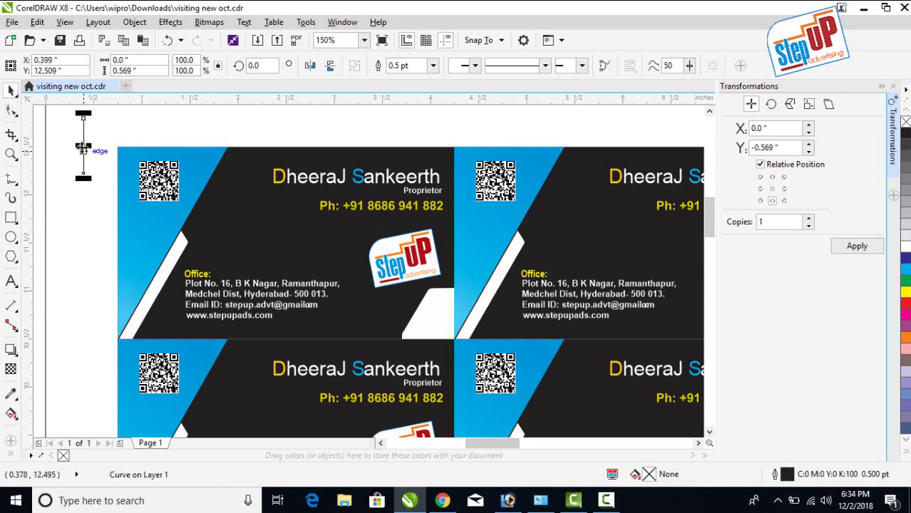
{"action": "left_click", "coordinate": [81, 147]}
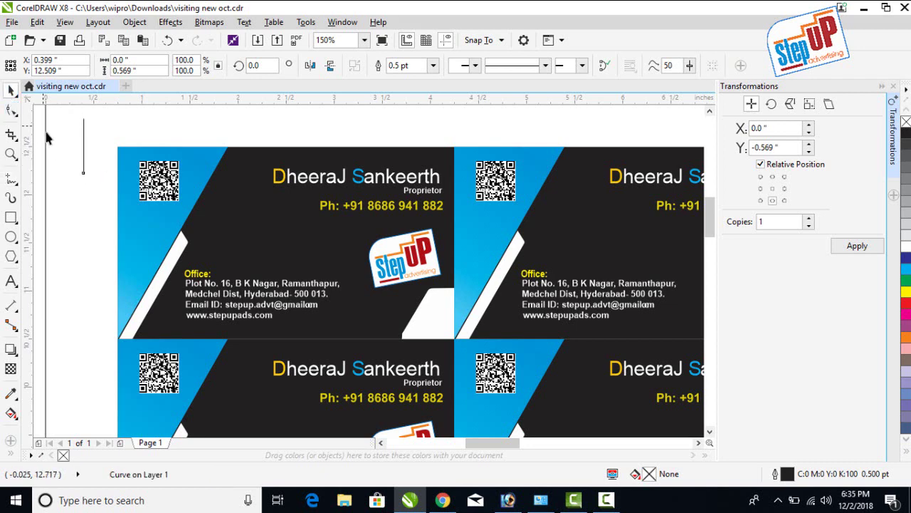
{"action": "left_click", "coordinate": [83, 146]}
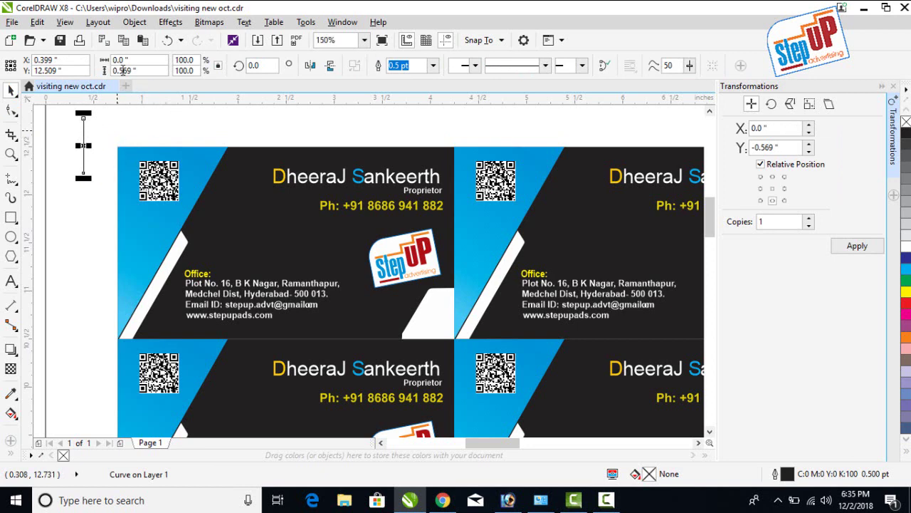
{"action": "left_click_drag", "start_coordinate": [274, 66], "coordinate": [206, 69]}
{"action": "type", "text": "90"}
{"action": "key", "text": "Return"}
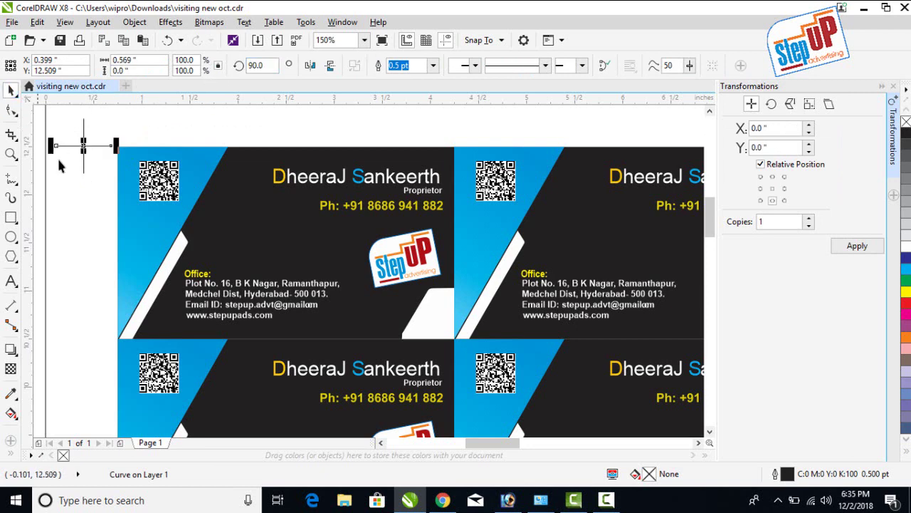
{"action": "scroll", "coordinate": [62, 167], "scroll_direction": "down", "scroll_amount": 2}
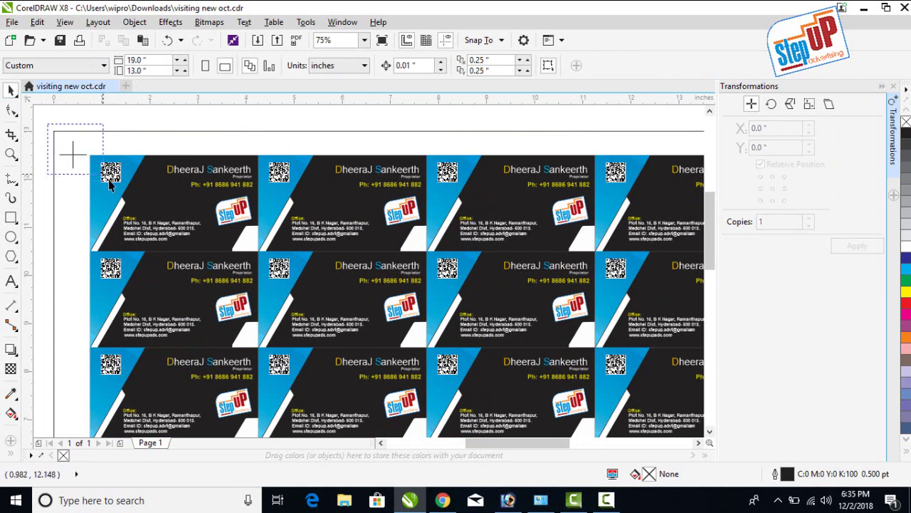
- Move the line cross to the first card's top-left corner
{"action": "left_click_drag", "start_coordinate": [51, 130], "coordinate": [107, 182]}
{"action": "scroll", "coordinate": [107, 182], "scroll_direction": "up", "scroll_amount": 2}
{"action": "scroll", "coordinate": [114, 214], "scroll_direction": "up", "scroll_amount": 2}
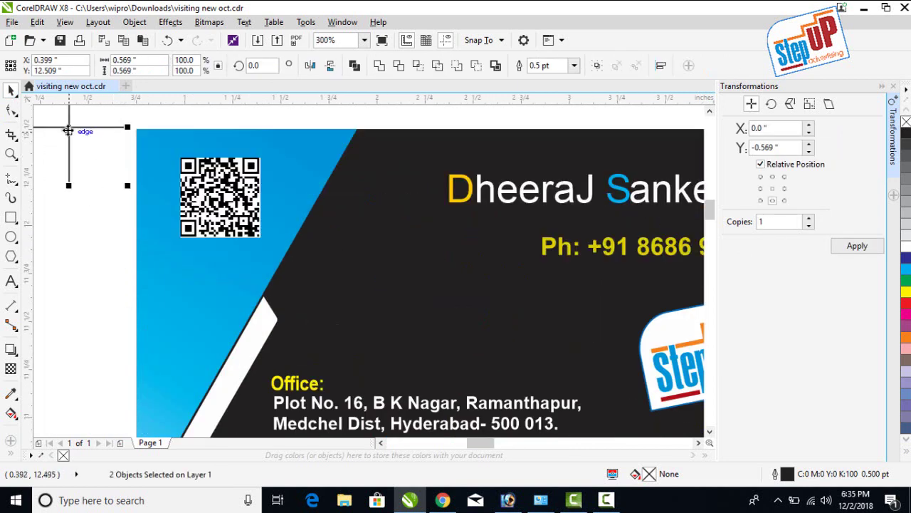
{"action": "mouse_move", "coordinate": [78, 128]}
{"action": "left_mouse_down"}
{"action": "mouse_move", "coordinate": [100, 128]}
{"action": "mouse_move", "coordinate": [113, 115]}
{"action": "mouse_move", "coordinate": [136, 130]}
{"action": "left_mouse_up"}
- Group the two 0.569-inch crop-mark lines with Ctrl+G
{"action": "scroll", "coordinate": [136, 130], "scroll_direction": "down", "scroll_amount": 2}
{"action": "scroll", "coordinate": [138, 169], "scroll_direction": "up", "scroll_amount": 3}
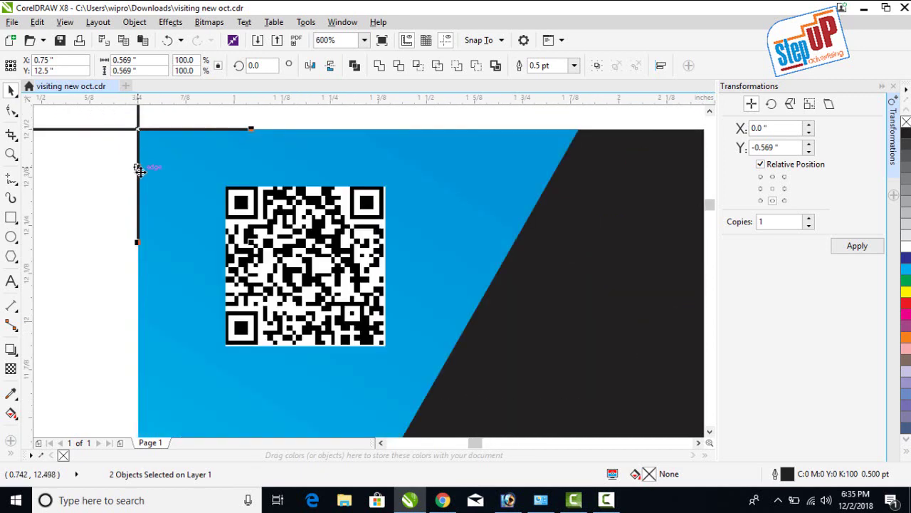
{"action": "scroll", "coordinate": [141, 189], "scroll_direction": "up", "scroll_amount": 3}
{"action": "scroll", "coordinate": [140, 189], "scroll_direction": "down", "scroll_amount": 2}
{"action": "scroll", "coordinate": [139, 187], "scroll_direction": "down", "scroll_amount": 1}
{"action": "scroll", "coordinate": [139, 181], "scroll_direction": "down", "scroll_amount": 1}
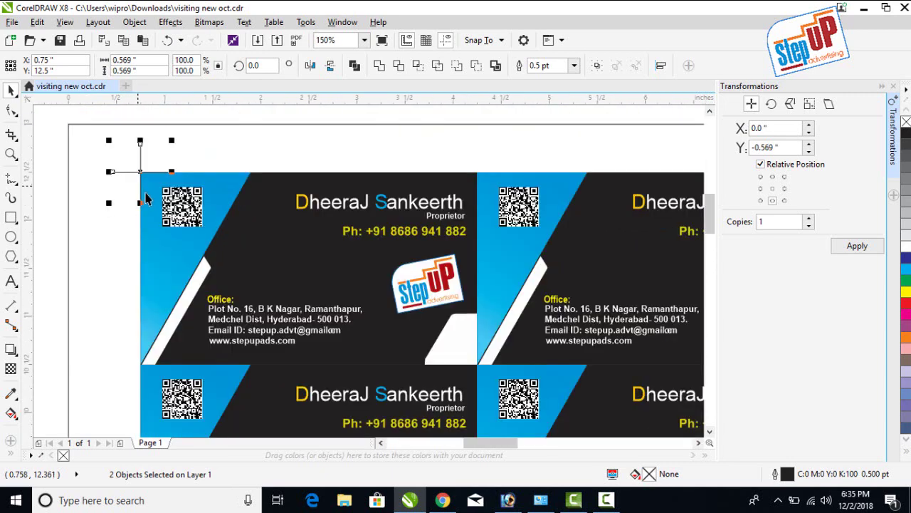
{"action": "left_click_drag", "start_coordinate": [78, 115], "coordinate": [179, 212]}
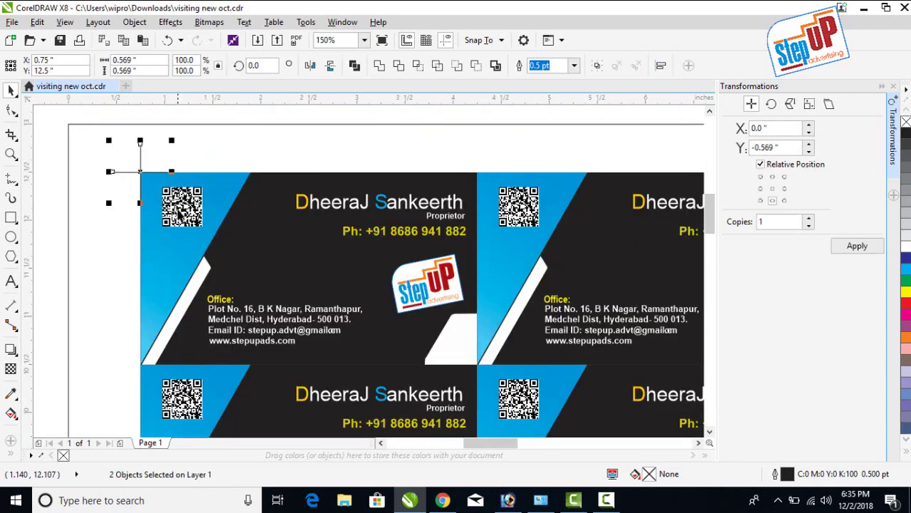
{"action": "key", "text": "ctrl+g"}
{"action": "scroll", "coordinate": [206, 217], "scroll_direction": "down", "scroll_amount": 1}
{"action": "scroll", "coordinate": [206, 217], "scroll_direction": "up", "scroll_amount": 1}
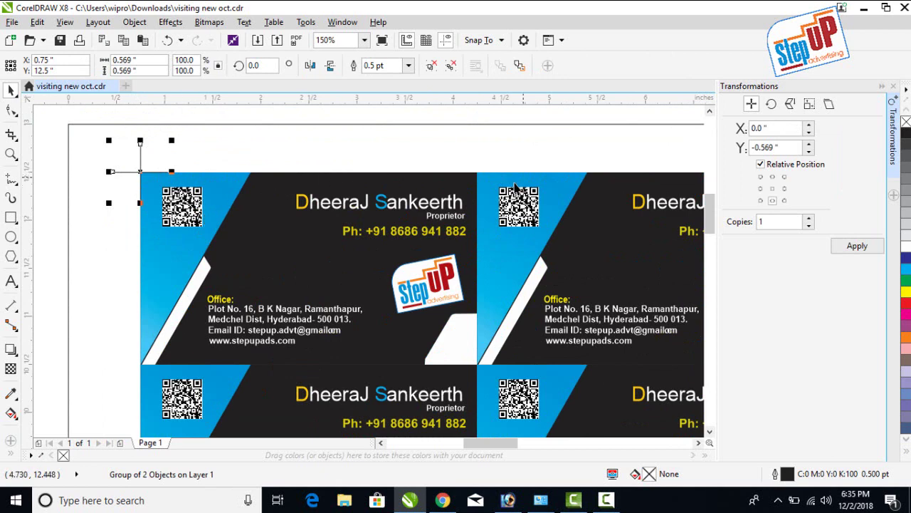
- Place crop-mark copies on the first card boundaries along the grid's top edge
{"action": "left_click_drag", "start_coordinate": [140, 171], "coordinate": [476, 184]}
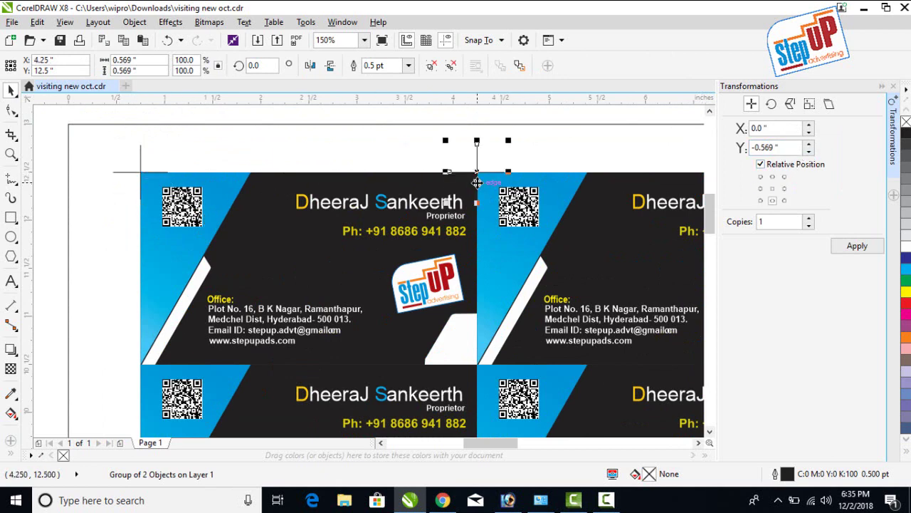
{"action": "scroll", "coordinate": [476, 184], "scroll_direction": "down", "scroll_amount": 1}
{"action": "left_click_drag", "start_coordinate": [534, 446], "coordinate": [597, 447]}
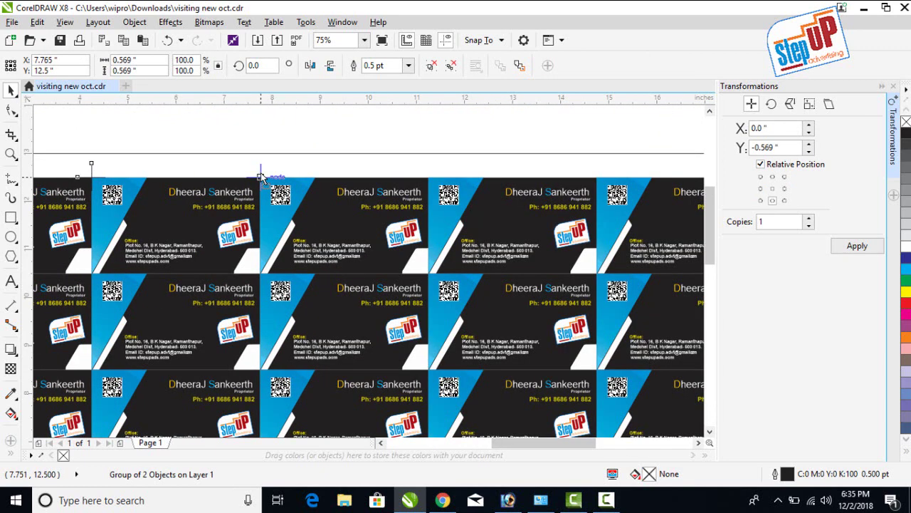
{"action": "scroll", "coordinate": [260, 177], "scroll_direction": "up", "scroll_amount": 8}
{"action": "left_click_drag", "start_coordinate": [240, 210], "coordinate": [232, 213]}
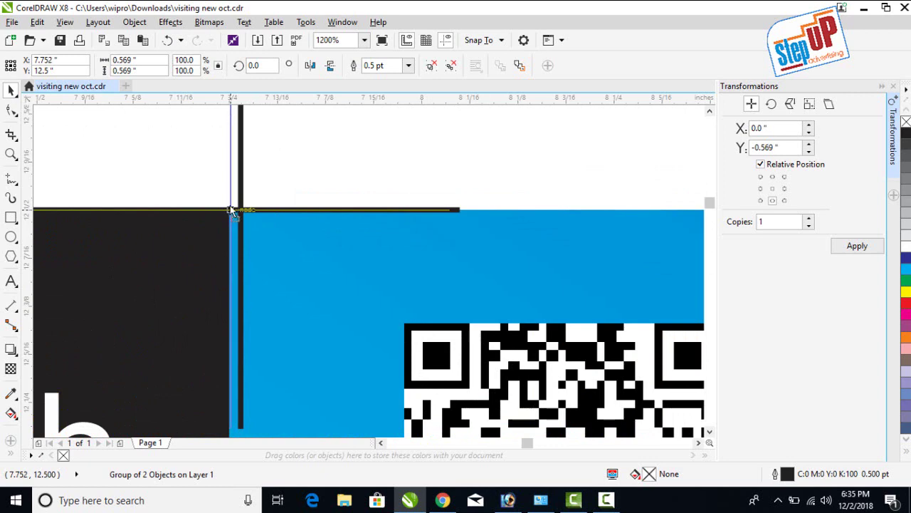
{"action": "left_click_drag", "start_coordinate": [232, 211], "coordinate": [568, 209]}
- Continue placing crop marks along the top edge through the top-right corner
{"action": "scroll", "coordinate": [230, 208], "scroll_direction": "down", "scroll_amount": 6}
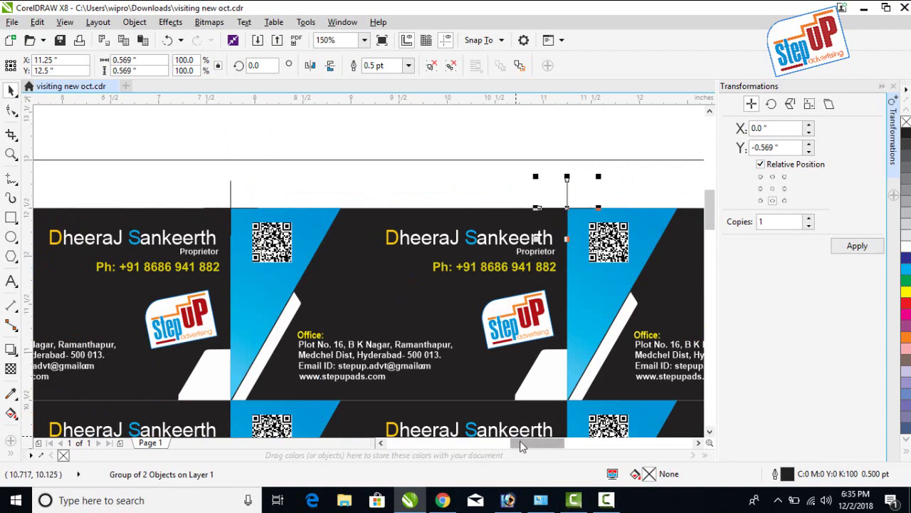
{"action": "scroll", "coordinate": [197, 182], "scroll_direction": "right", "scroll_amount": 5}
{"action": "scroll", "coordinate": [203, 217], "scroll_direction": "down", "scroll_amount": 2}
{"action": "mouse_move", "coordinate": [203, 217]}
{"action": "left_mouse_down"}
{"action": "mouse_move", "coordinate": [376, 226]}
{"action": "mouse_move", "coordinate": [527, 200]}
{"action": "left_mouse_up"}
{"action": "scroll", "coordinate": [372, 216], "scroll_direction": "up", "scroll_amount": 3}
{"action": "scroll", "coordinate": [366, 202], "scroll_direction": "down", "scroll_amount": 2}
{"action": "scroll", "coordinate": [365, 205], "scroll_direction": "down", "scroll_amount": 2}
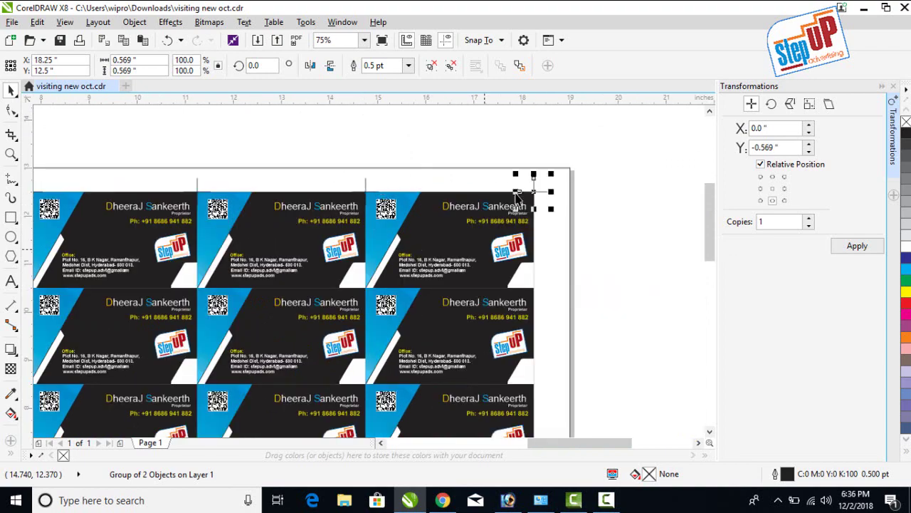
{"action": "scroll", "coordinate": [529, 204], "scroll_direction": "up", "scroll_amount": 2}
{"action": "scroll", "coordinate": [530, 204], "scroll_direction": "down", "scroll_amount": 2}
{"action": "scroll", "coordinate": [529, 205], "scroll_direction": "down", "scroll_amount": 3}
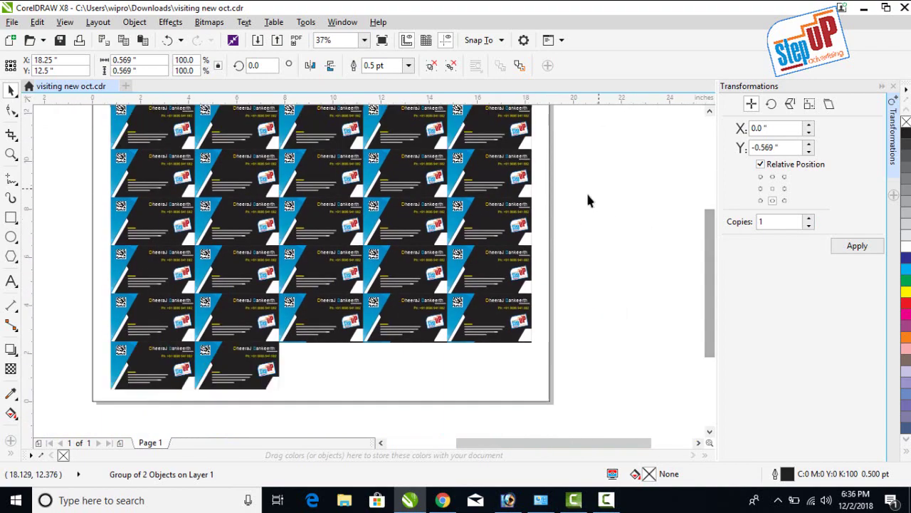
{"action": "scroll", "coordinate": [577, 226], "scroll_direction": "down", "scroll_amount": 2}
{"action": "scroll", "coordinate": [577, 226], "scroll_direction": "up", "scroll_amount": 2}
{"action": "scroll", "coordinate": [712, 230], "scroll_direction": "up", "scroll_amount": 1}
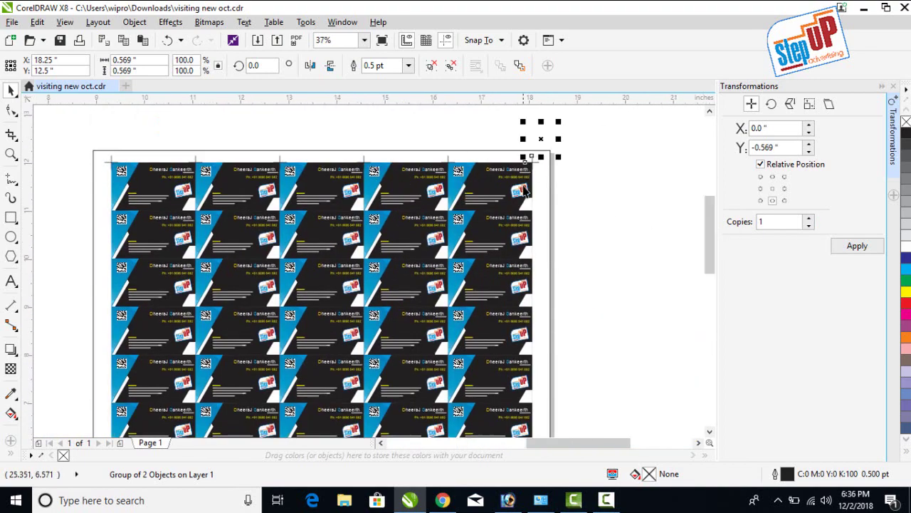
{"action": "scroll", "coordinate": [689, 208], "scroll_direction": "up", "scroll_amount": 3}
- Adjust the top-right crop mark and snap it to the card's corner
{"action": "mouse_move", "coordinate": [709, 228]}
{"action": "left_mouse_down"}
{"action": "mouse_move", "coordinate": [709, 203]}
{"action": "mouse_move", "coordinate": [709, 211]}
{"action": "left_mouse_up"}
{"action": "left_click_drag", "start_coordinate": [558, 201], "coordinate": [589, 384]}
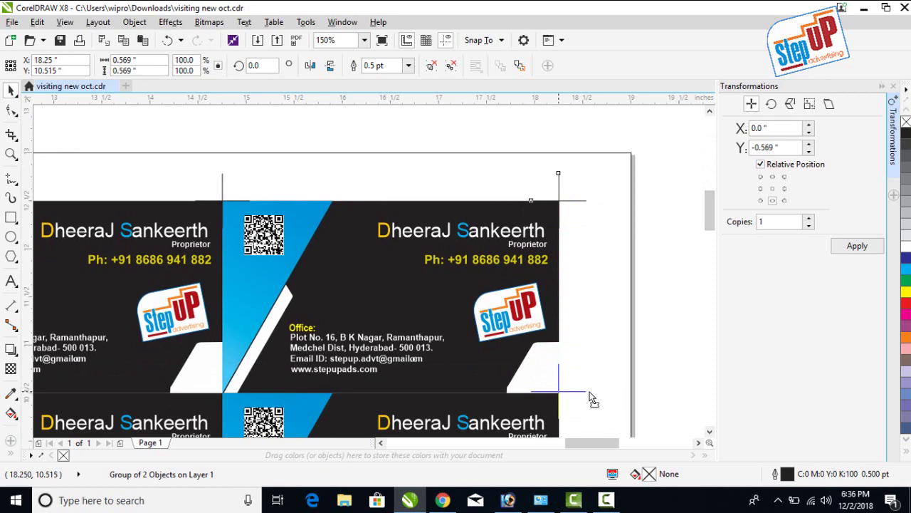
{"action": "left_click_drag", "start_coordinate": [590, 399], "coordinate": [588, 394]}
{"action": "scroll", "coordinate": [639, 397], "scroll_direction": "down", "scroll_amount": 3}
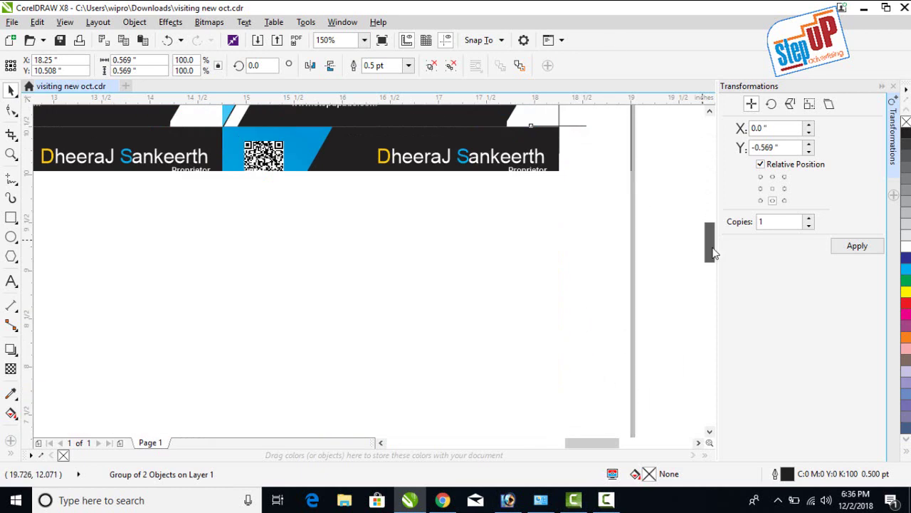
{"action": "scroll", "coordinate": [562, 114], "scroll_direction": "up", "scroll_amount": 1}
{"action": "scroll", "coordinate": [554, 139], "scroll_direction": "up", "scroll_amount": 1}
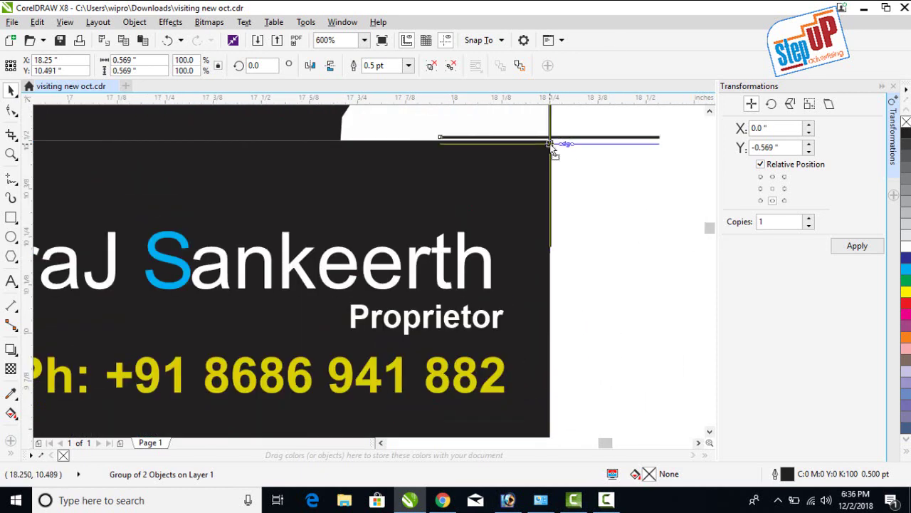
{"action": "left_click_drag", "start_coordinate": [551, 144], "coordinate": [550, 140]}
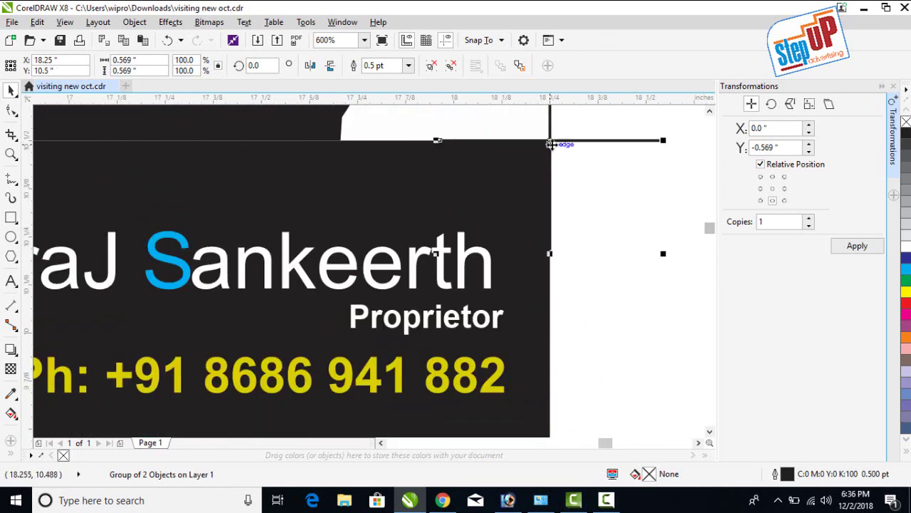
- Move a crop mark down the right edge and repeat it twice more with Ctrl+R
{"action": "scroll", "coordinate": [704, 225], "scroll_direction": "down", "scroll_amount": 1}
{"action": "mouse_move", "coordinate": [549, 123]}
{"action": "left_mouse_down"}
{"action": "mouse_move", "coordinate": [558, 453]}
{"action": "mouse_move", "coordinate": [548, 453]}
{"action": "mouse_move", "coordinate": [671, 326]}
{"action": "left_mouse_up"}
{"action": "scroll", "coordinate": [549, 440], "scroll_direction": "down", "scroll_amount": 2}
{"action": "scroll", "coordinate": [673, 328], "scroll_direction": "down", "scroll_amount": 1}
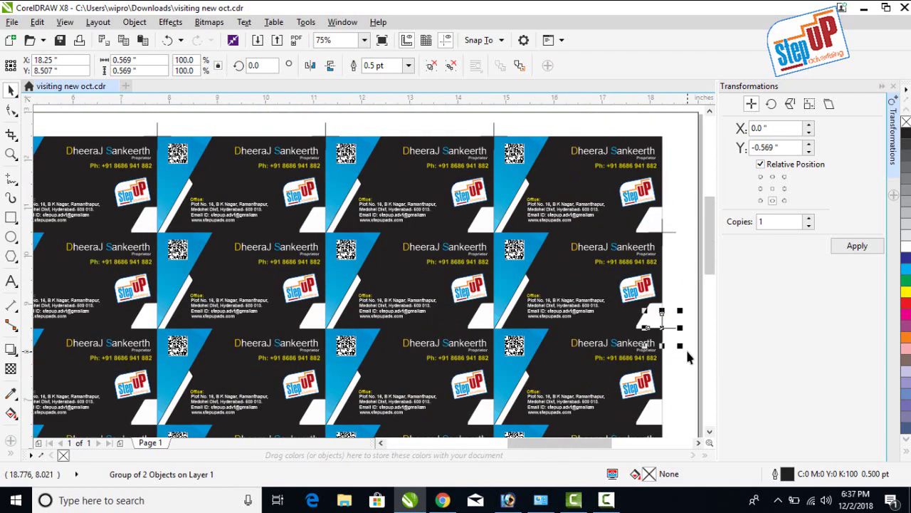
{"action": "key", "text": "ctrl+r"}
{"action": "scroll", "coordinate": [708, 266], "scroll_direction": "down", "scroll_amount": 2}
{"action": "key", "text": "ctrl+r"}
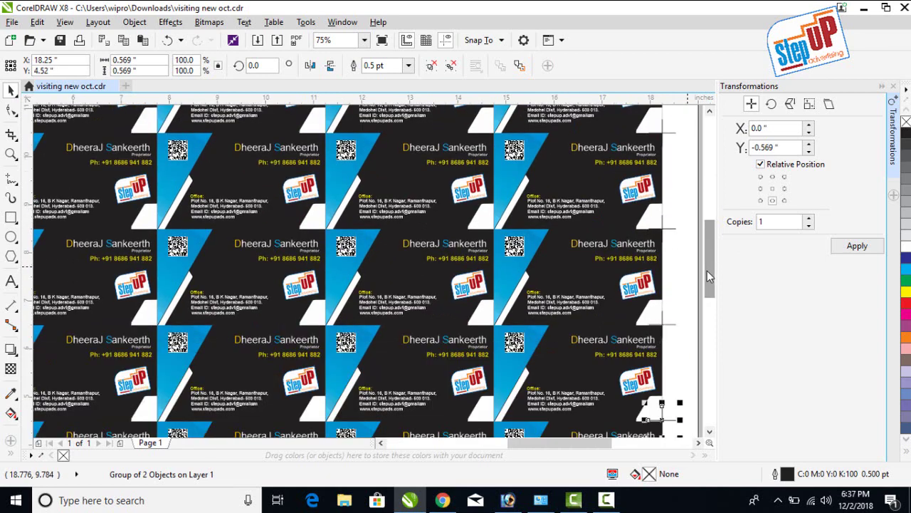
{"action": "scroll", "coordinate": [708, 271], "scroll_direction": "down", "scroll_amount": 1}
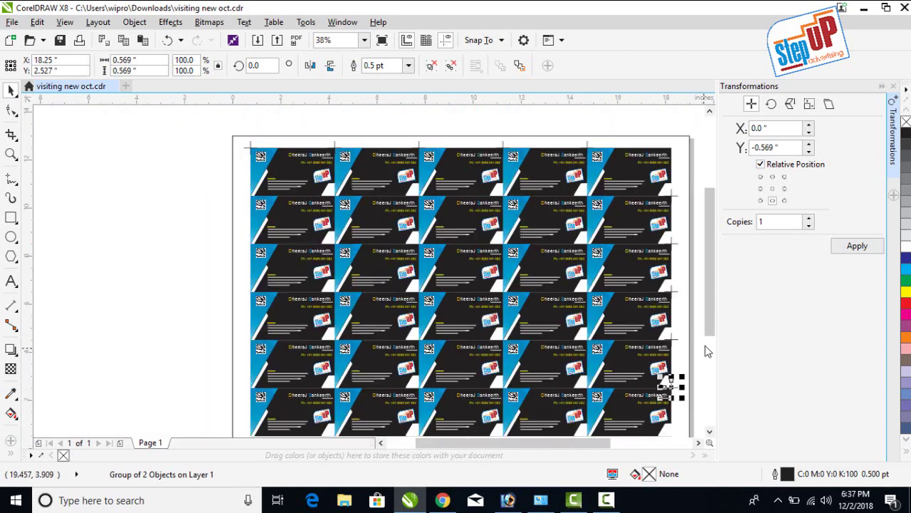
- Nudge the right-edge crop marks onto their row boundaries
{"action": "scroll", "coordinate": [712, 317], "scroll_direction": "up", "scroll_amount": 1}
{"action": "scroll", "coordinate": [712, 315], "scroll_direction": "up", "scroll_amount": 1}
{"action": "scroll", "coordinate": [712, 315], "scroll_direction": "up", "scroll_amount": 1}
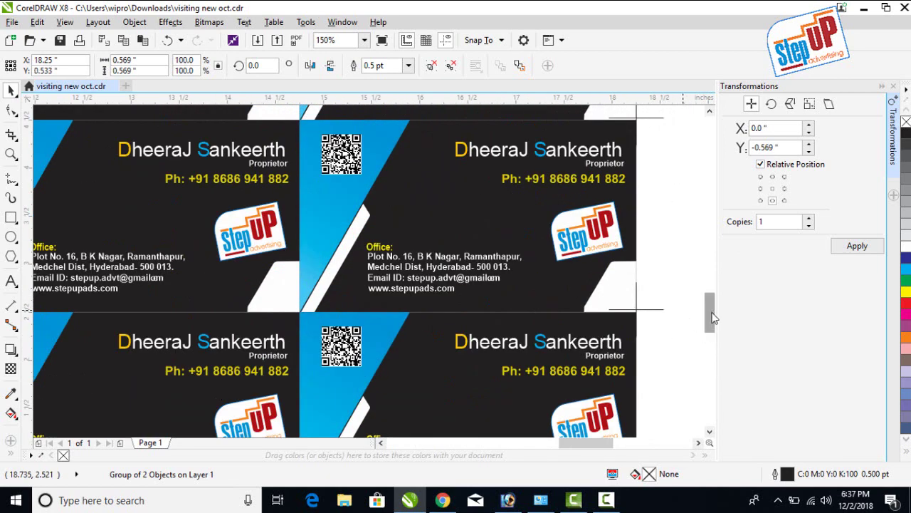
{"action": "scroll", "coordinate": [715, 318], "scroll_direction": "down", "scroll_amount": 2}
{"action": "scroll", "coordinate": [643, 261], "scroll_direction": "up", "scroll_amount": 2}
{"action": "left_click_drag", "start_coordinate": [624, 241], "coordinate": [630, 252]}
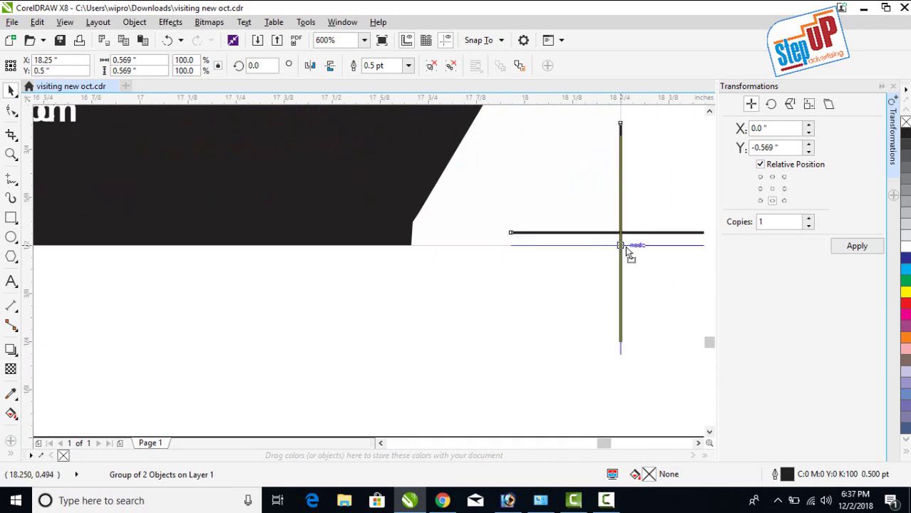
{"action": "scroll", "coordinate": [712, 320], "scroll_direction": "up", "scroll_amount": 3}
{"action": "scroll", "coordinate": [714, 321], "scroll_direction": "up", "scroll_amount": 3}
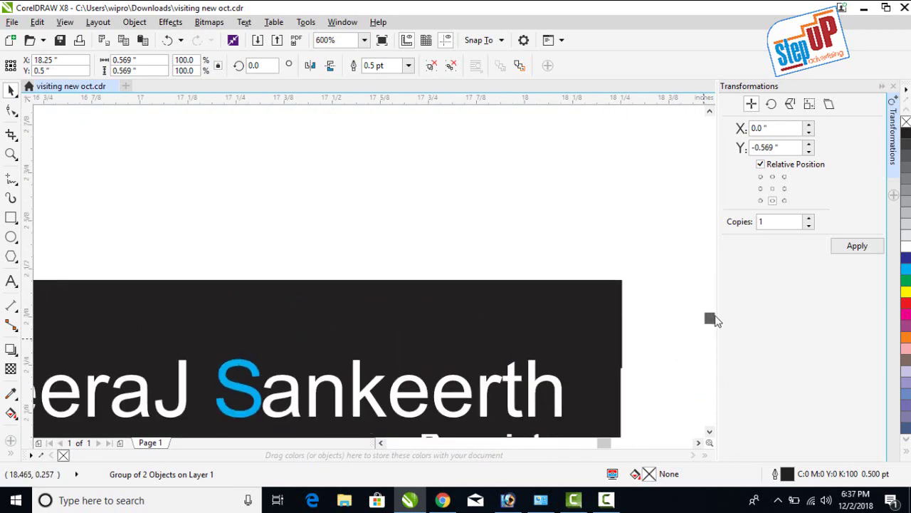
{"action": "scroll", "coordinate": [715, 321], "scroll_direction": "up", "scroll_amount": 1}
{"action": "left_click_drag", "start_coordinate": [620, 305], "coordinate": [636, 312]}
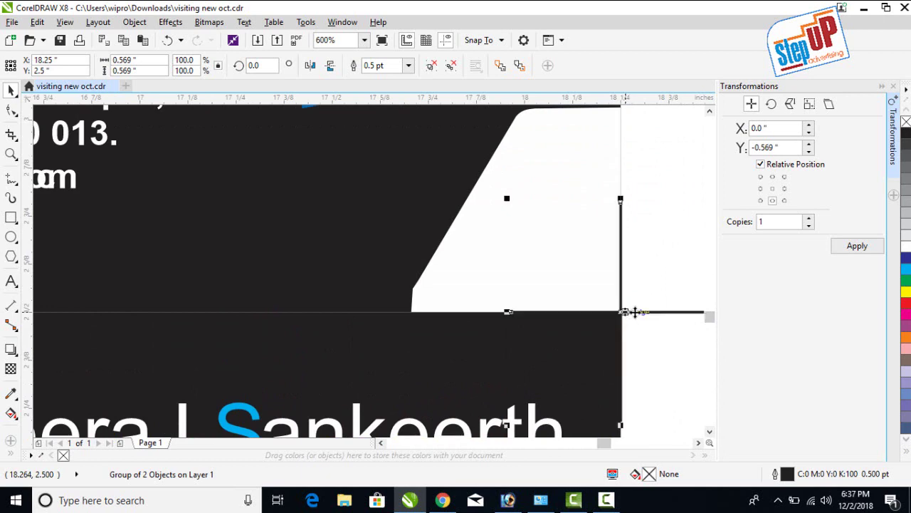
- Align the remaining right-edge crop mark and check the next row down to the bottom-right corner
{"action": "scroll", "coordinate": [641, 306], "scroll_direction": "up", "scroll_amount": 3}
{"action": "scroll", "coordinate": [648, 299], "scroll_direction": "down", "scroll_amount": 4}
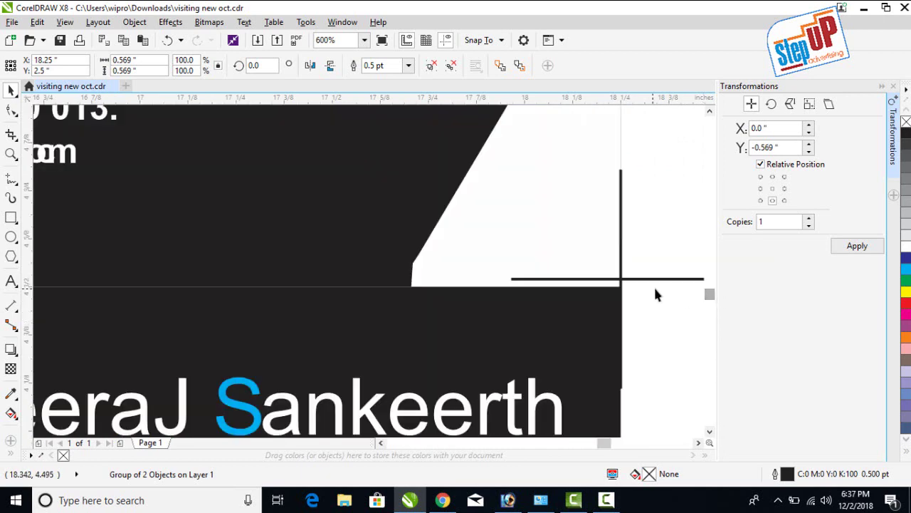
{"action": "left_click_drag", "start_coordinate": [621, 279], "coordinate": [621, 285]}
{"action": "scroll", "coordinate": [708, 295], "scroll_direction": "up", "scroll_amount": 3}
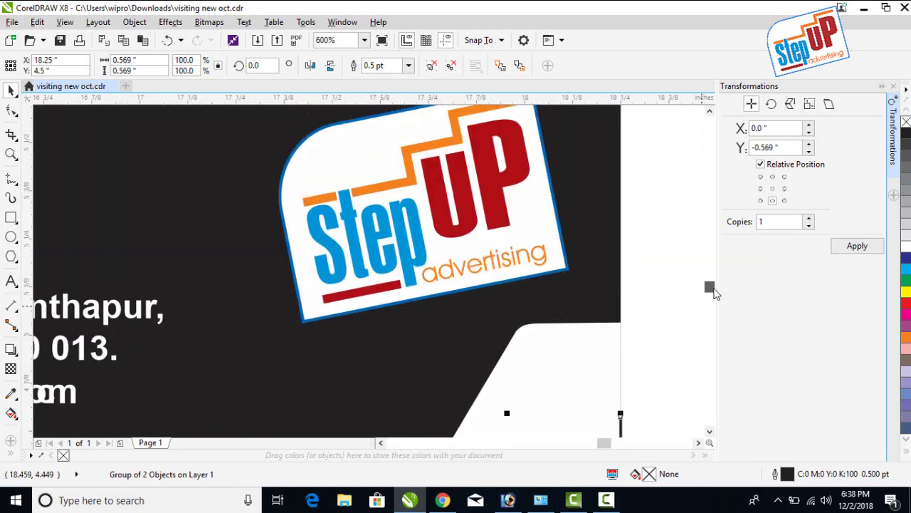
{"action": "scroll", "coordinate": [714, 289], "scroll_direction": "up", "scroll_amount": 3}
{"action": "scroll", "coordinate": [712, 278], "scroll_direction": "down", "scroll_amount": 5}
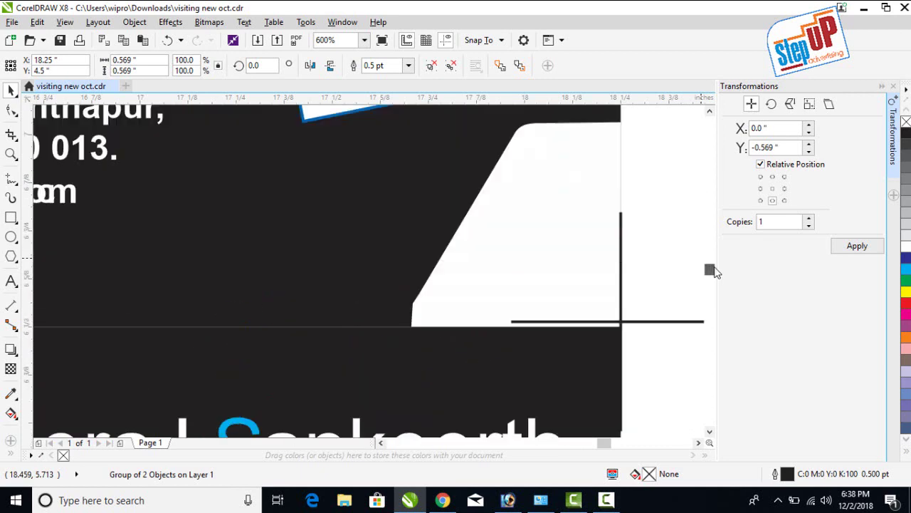
{"action": "left_click", "coordinate": [630, 326]}
{"action": "scroll", "coordinate": [627, 335], "scroll_direction": "down", "scroll_amount": 2}
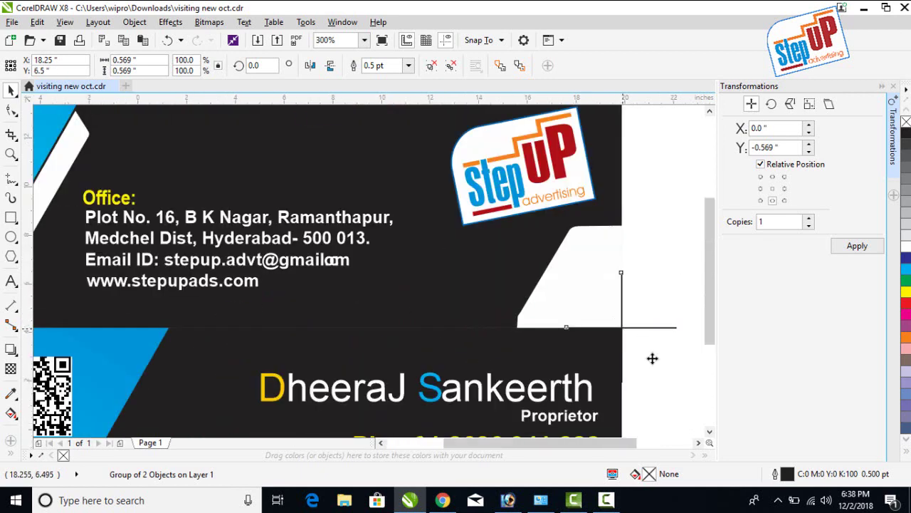
{"action": "scroll", "coordinate": [652, 358], "scroll_direction": "down", "scroll_amount": 6}
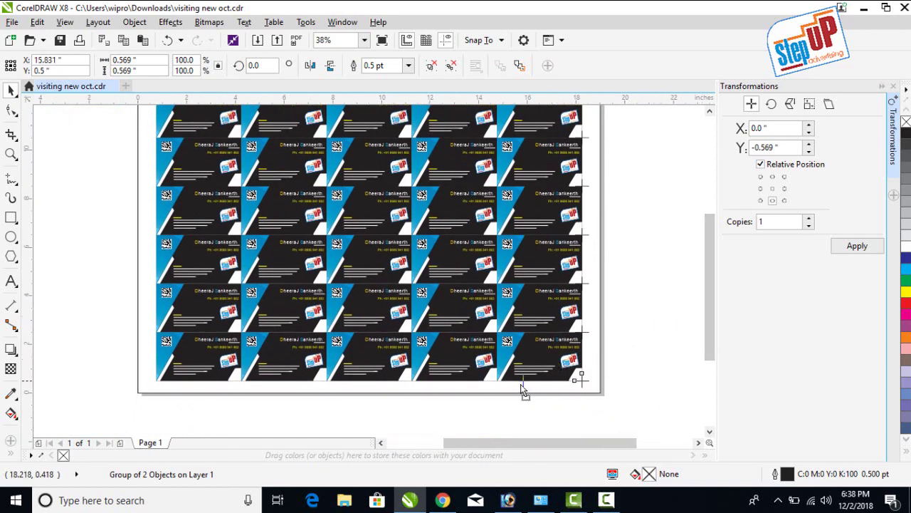
- Place a crop mark at the sheet's bottom-right corner and duplicate it leftward at each 3.5 in card boundary
{"action": "mouse_move", "coordinate": [522, 388]}
{"action": "left_mouse_down"}
{"action": "mouse_move", "coordinate": [582, 380]}
{"action": "mouse_move", "coordinate": [498, 385]}
{"action": "left_mouse_up"}
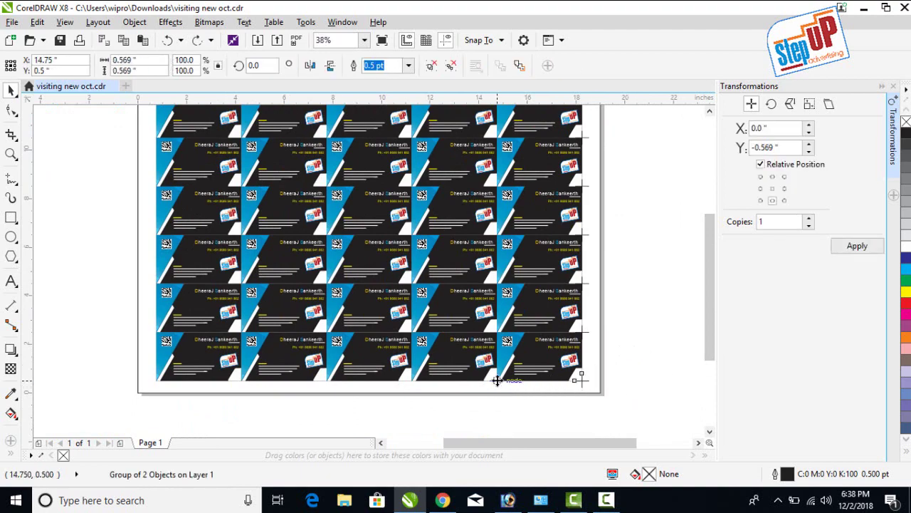
{"action": "scroll", "coordinate": [512, 399], "scroll_direction": "up", "scroll_amount": 3}
{"action": "scroll", "coordinate": [522, 413], "scroll_direction": "down", "scroll_amount": 1}
{"action": "key", "text": "ctrl+d"}
{"action": "key", "text": "ctrl+d"}
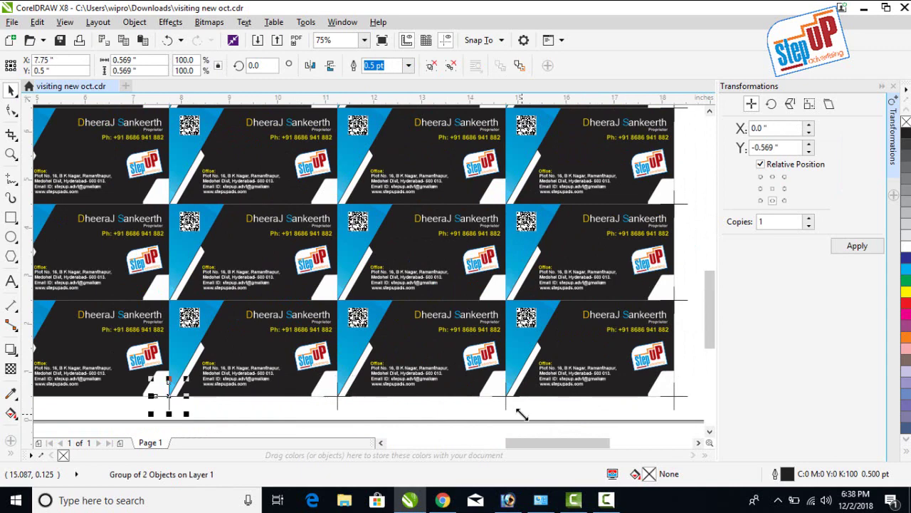
{"action": "key", "text": "ctrl+d"}
{"action": "scroll", "coordinate": [586, 421], "scroll_direction": "down", "scroll_amount": 2}
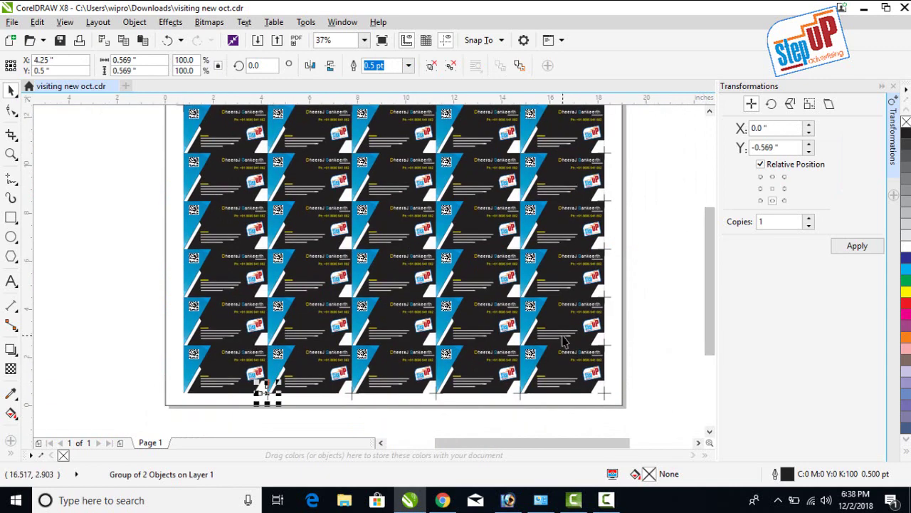
{"action": "key", "text": "ctrl+d"}
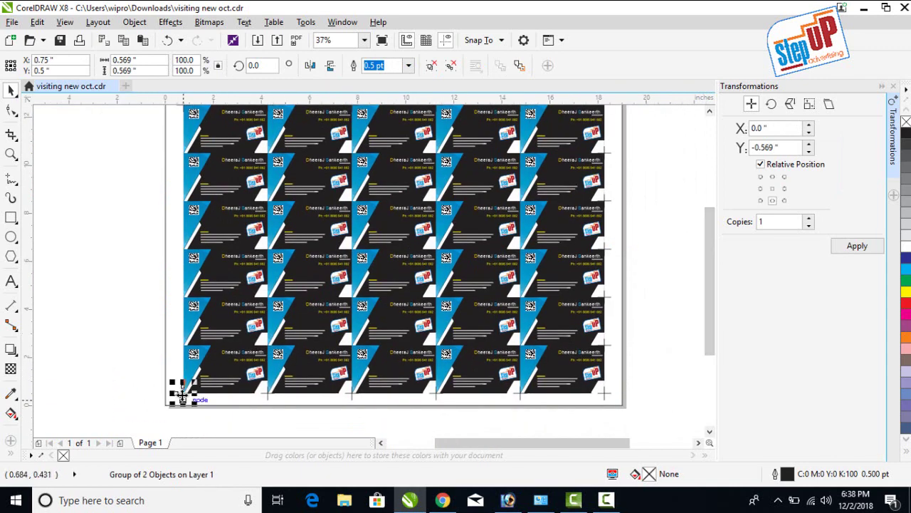
- Move the bottom-left crop mark up and repeat it upward along the left edge at each card boundary
{"action": "left_click_drag", "start_coordinate": [183, 392], "coordinate": [184, 352]}
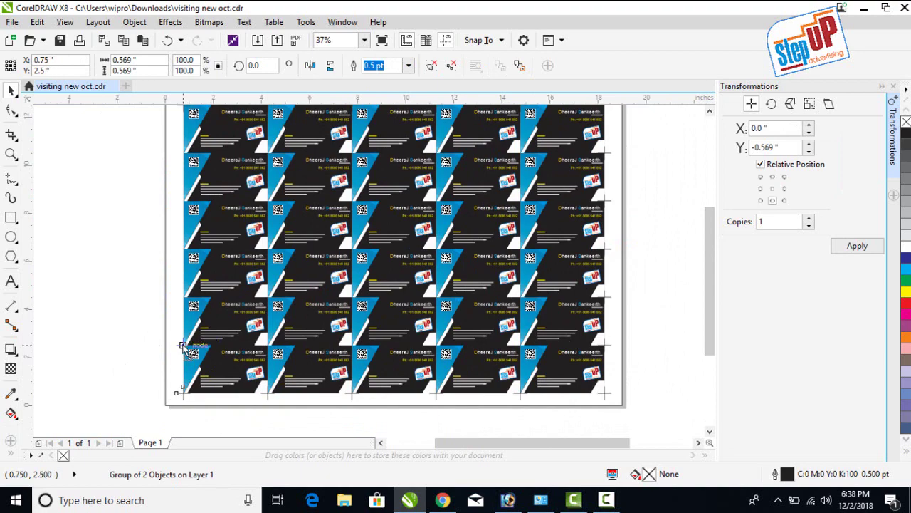
{"action": "scroll", "coordinate": [184, 348], "scroll_direction": "up", "scroll_amount": 3}
{"action": "scroll", "coordinate": [214, 383], "scroll_direction": "up", "scroll_amount": 3}
{"action": "scroll", "coordinate": [215, 388], "scroll_direction": "down", "scroll_amount": 1}
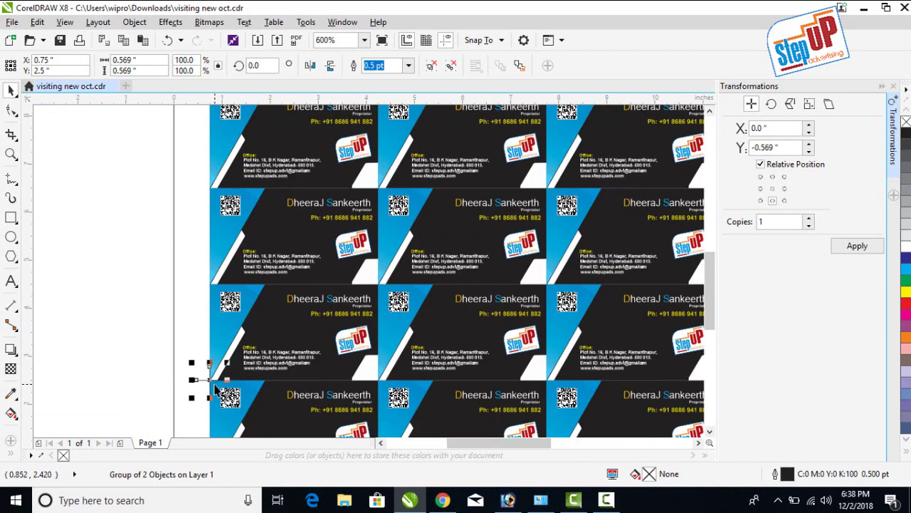
{"action": "scroll", "coordinate": [215, 388], "scroll_direction": "down", "scroll_amount": 3}
{"action": "scroll", "coordinate": [215, 388], "scroll_direction": "down", "scroll_amount": 1}
{"action": "key", "text": "Up"}
{"action": "key", "text": "Up"}
{"action": "key", "text": "Up"}
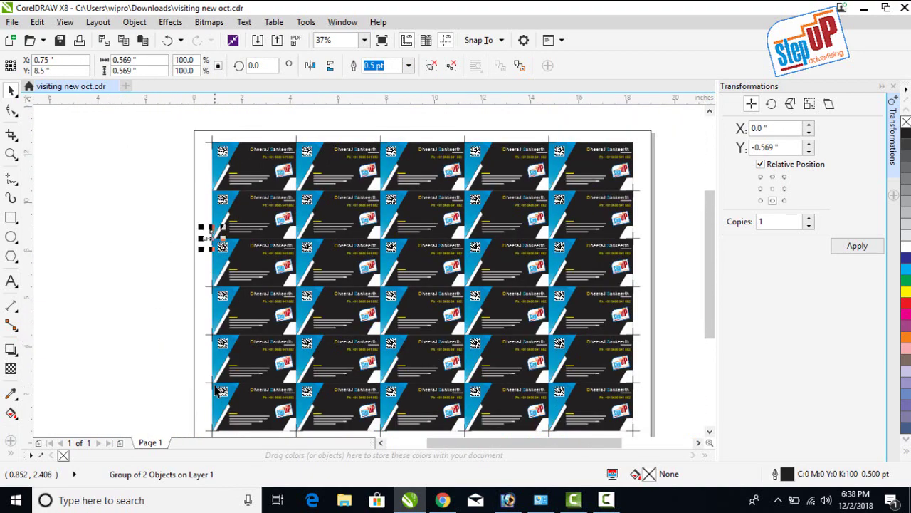
- Fit the whole sheet in view and move the top-edge crop mark to the top-right corner
{"action": "left_click", "coordinate": [157, 241]}
{"action": "key", "text": "shift+F4"}
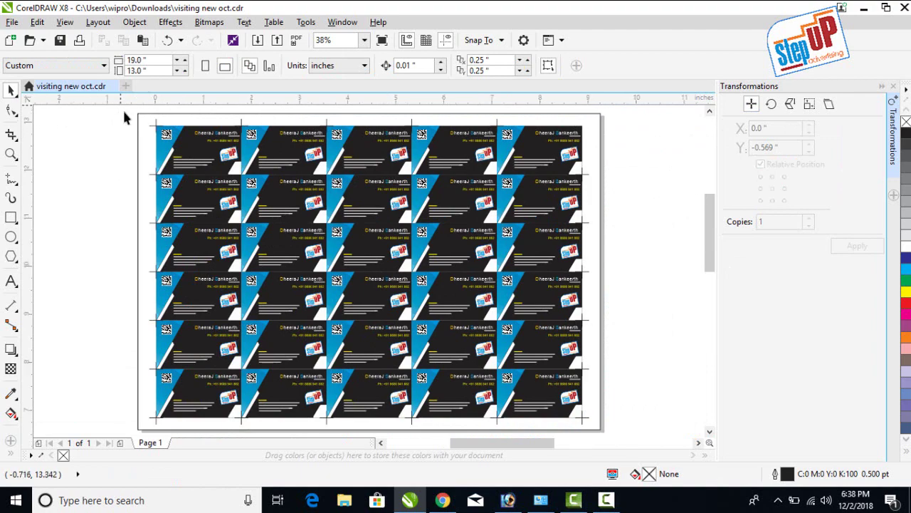
{"action": "scroll", "coordinate": [139, 115], "scroll_direction": "up", "scroll_amount": 5}
{"action": "scroll", "coordinate": [289, 199], "scroll_direction": "up", "scroll_amount": 1}
{"action": "key", "text": "shift+F4"}
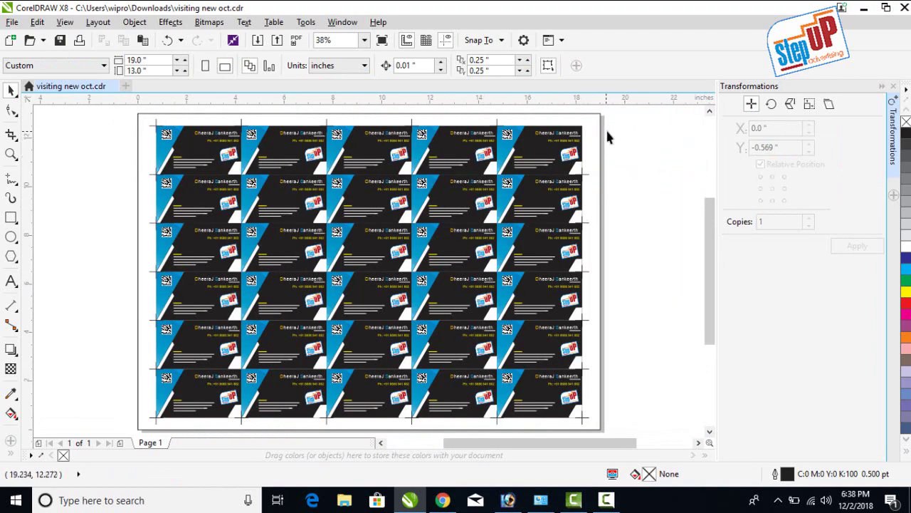
{"action": "left_click", "coordinate": [496, 122]}
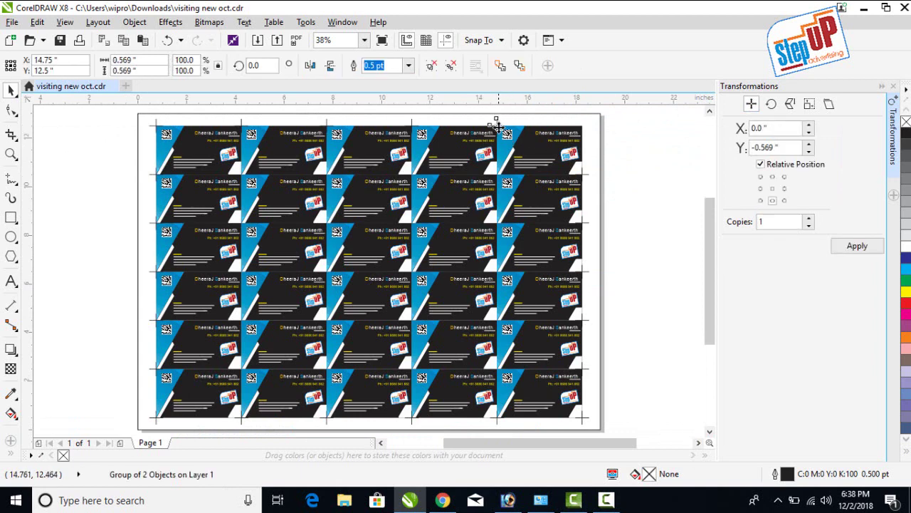
{"action": "left_click_drag", "start_coordinate": [497, 126], "coordinate": [581, 126]}
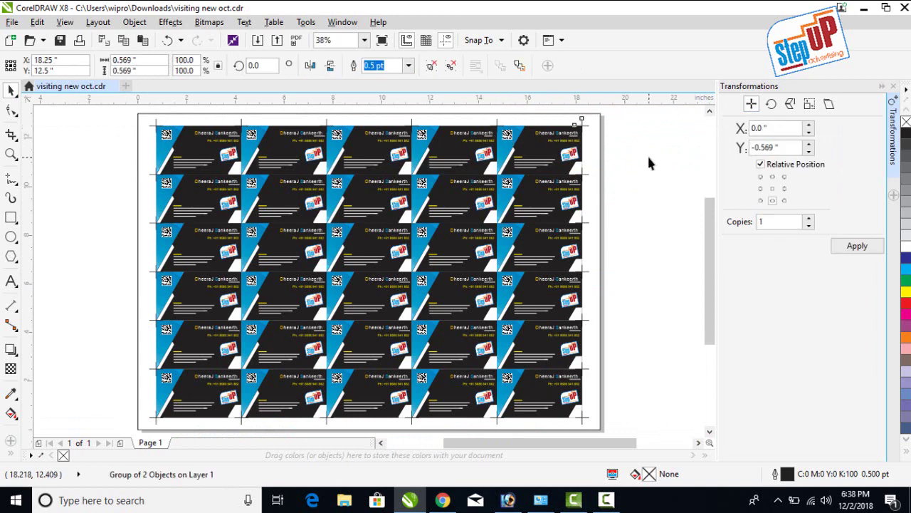
{"action": "left_click", "coordinate": [616, 121]}
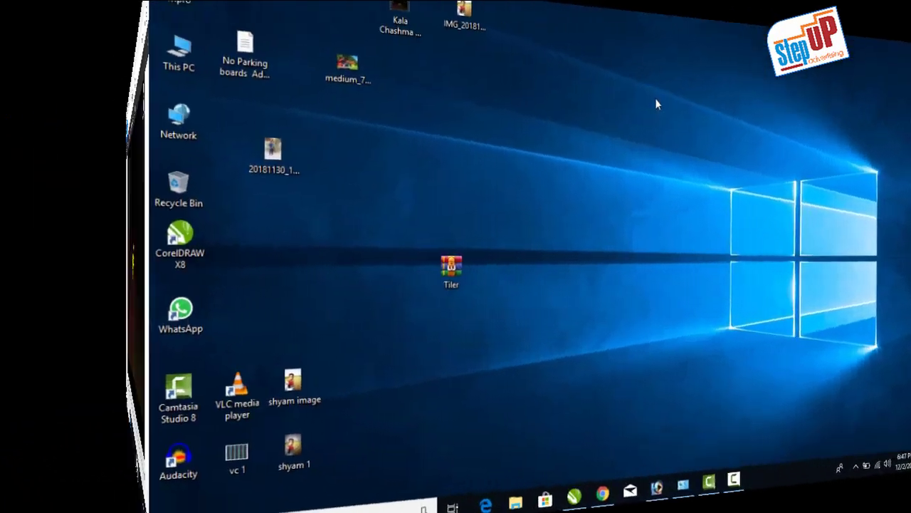
- Refresh the desktop and select the Tiler.zip archive
{"action": "right_click", "coordinate": [656, 91]}
{"action": "left_click", "coordinate": [563, 135]}
{"action": "right_click", "coordinate": [543, 125]}
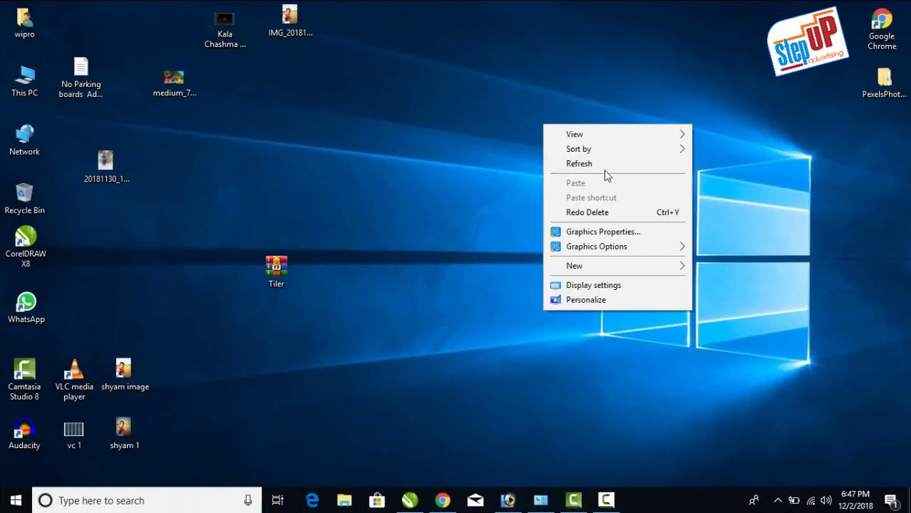
{"action": "left_click", "coordinate": [605, 163]}
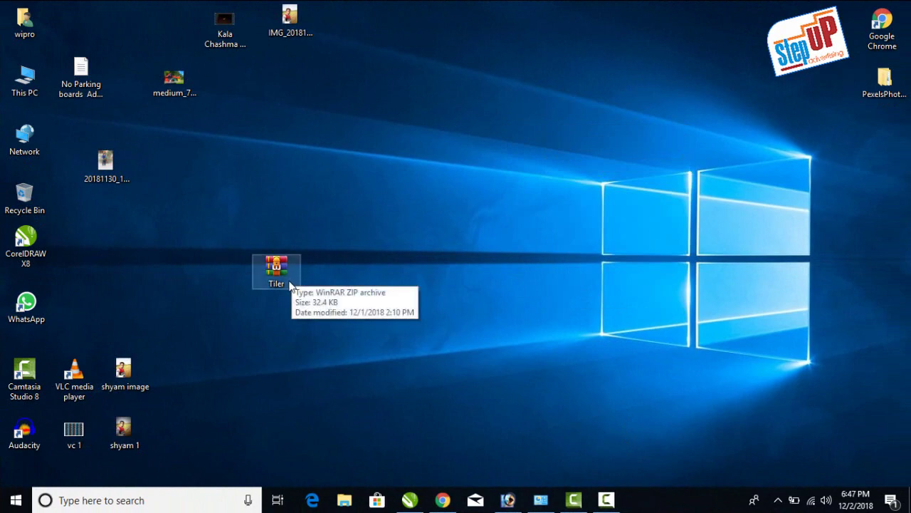
{"action": "mouse_move", "coordinate": [240, 221]}
{"action": "left_mouse_down"}
{"action": "mouse_move", "coordinate": [289, 286]}
{"action": "mouse_move", "coordinate": [467, 93]}
{"action": "left_mouse_up"}
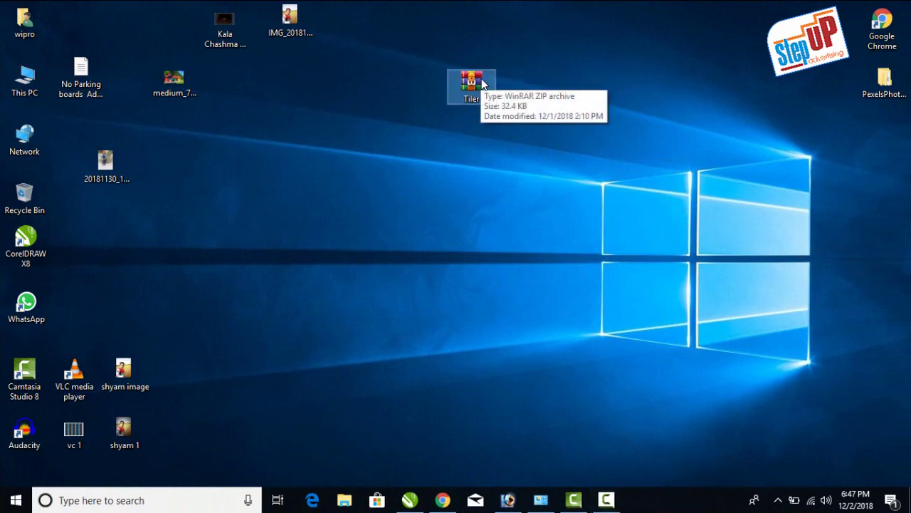
{"action": "left_click_drag", "start_coordinate": [403, 34], "coordinate": [572, 161]}
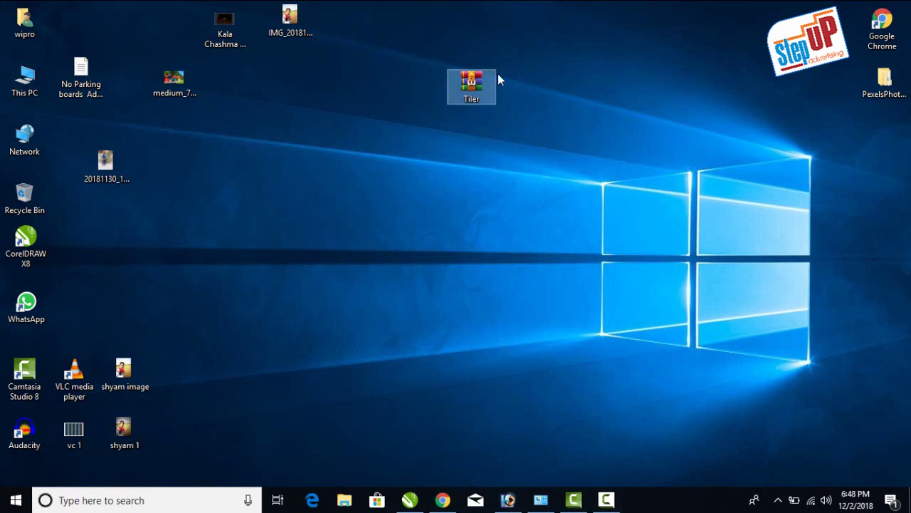
{"action": "left_click_drag", "start_coordinate": [417, 32], "coordinate": [539, 165]}
{"action": "left_click_drag", "start_coordinate": [418, 41], "coordinate": [539, 138]}
{"action": "left_click_drag", "start_coordinate": [427, 31], "coordinate": [548, 144]}
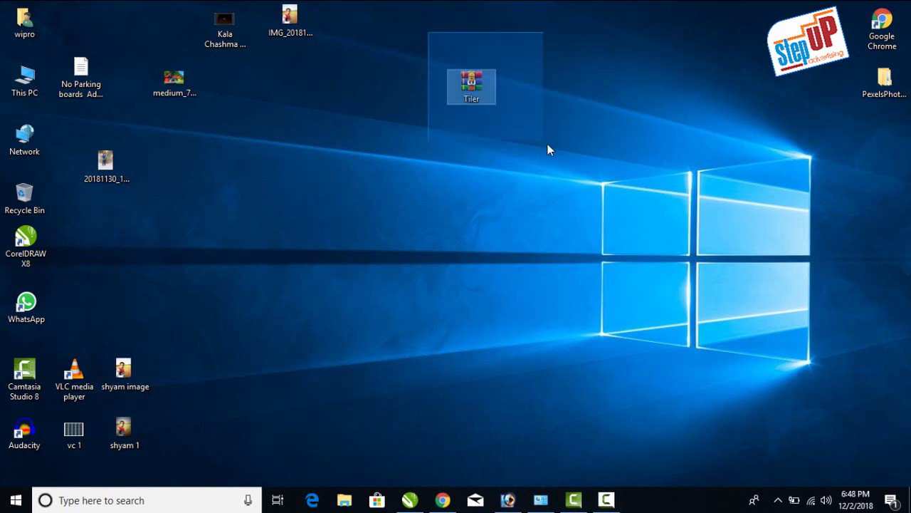
- Extract Tiler.zip into a Tiler folder and switch back to CorelDRAW
{"action": "right_click", "coordinate": [478, 86]}
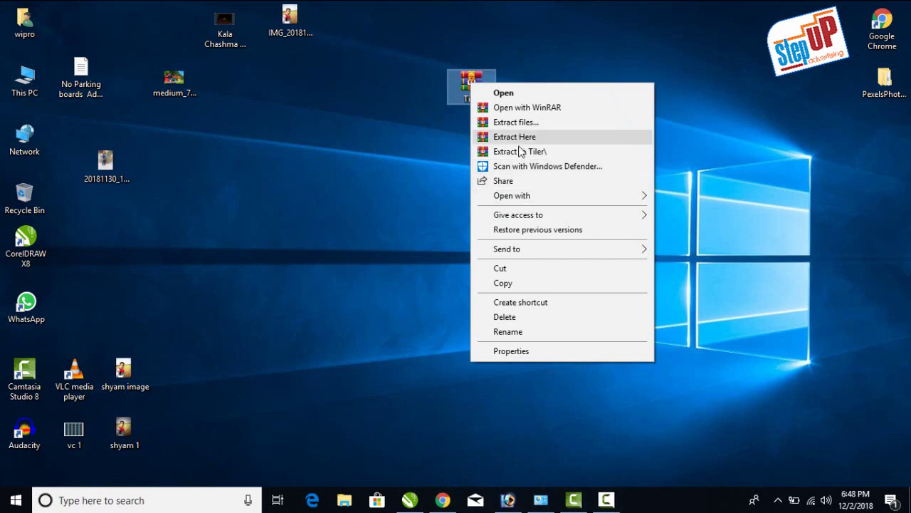
{"action": "left_click", "coordinate": [524, 152]}
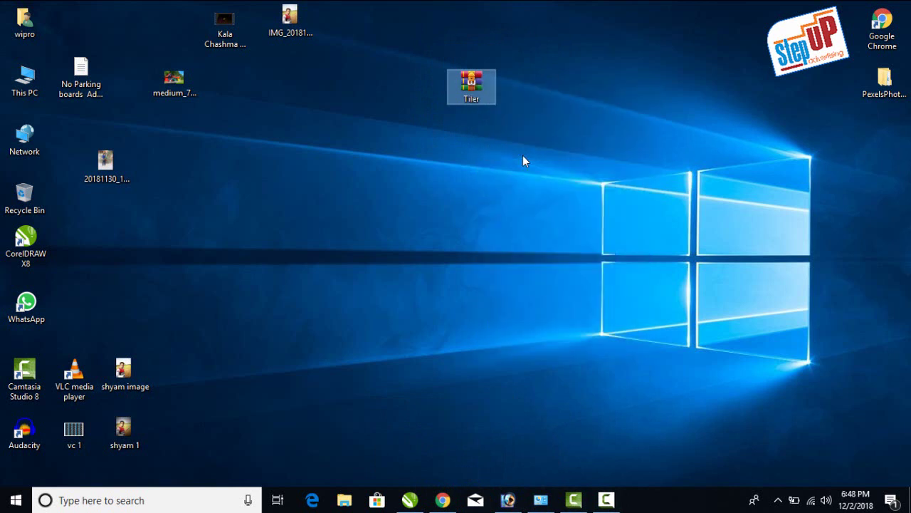
{"action": "left_click", "coordinate": [521, 160]}
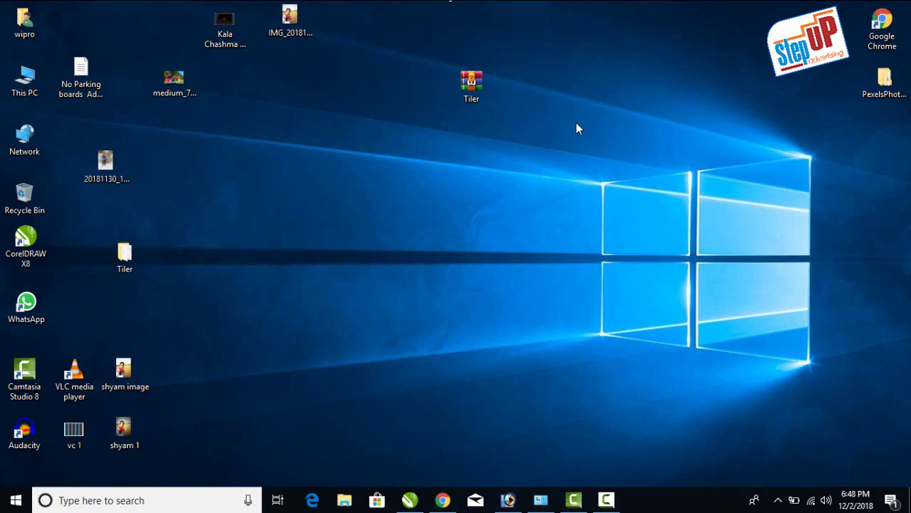
{"action": "left_click", "coordinate": [411, 501]}
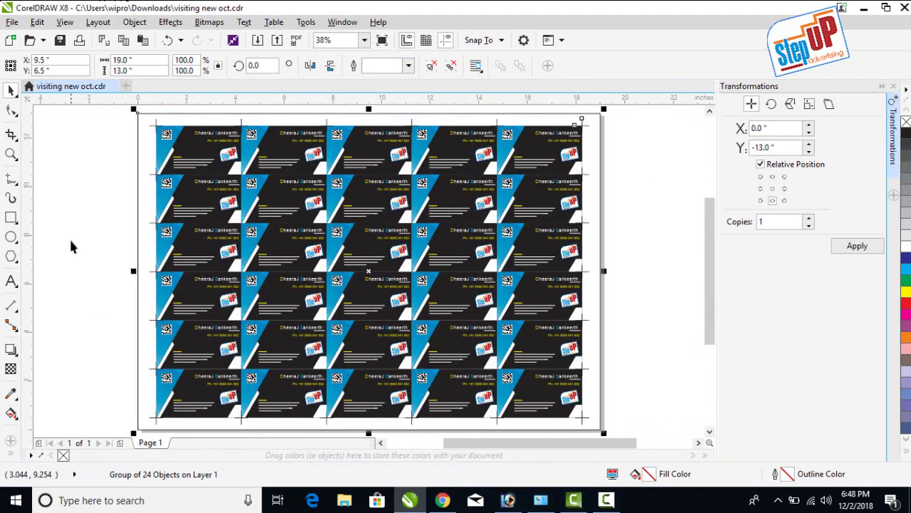
{"action": "left_click", "coordinate": [334, 431]}
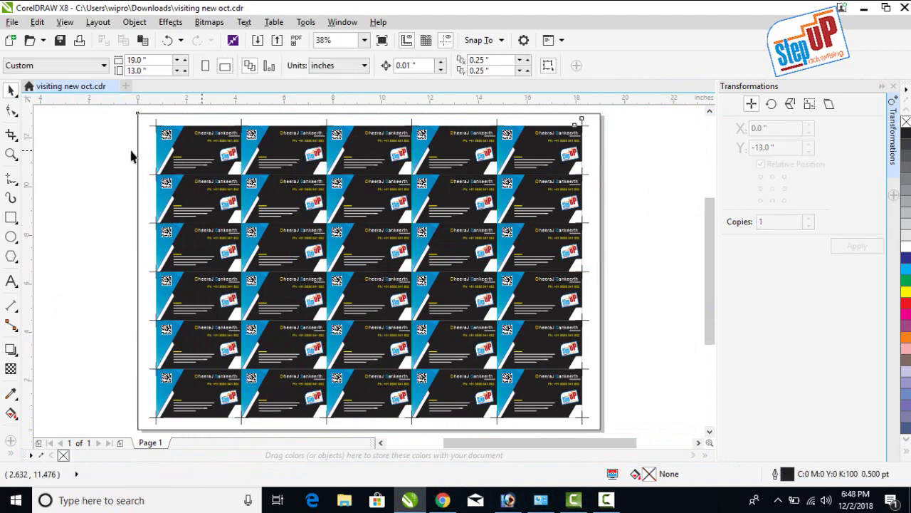
{"action": "left_click", "coordinate": [125, 86]}
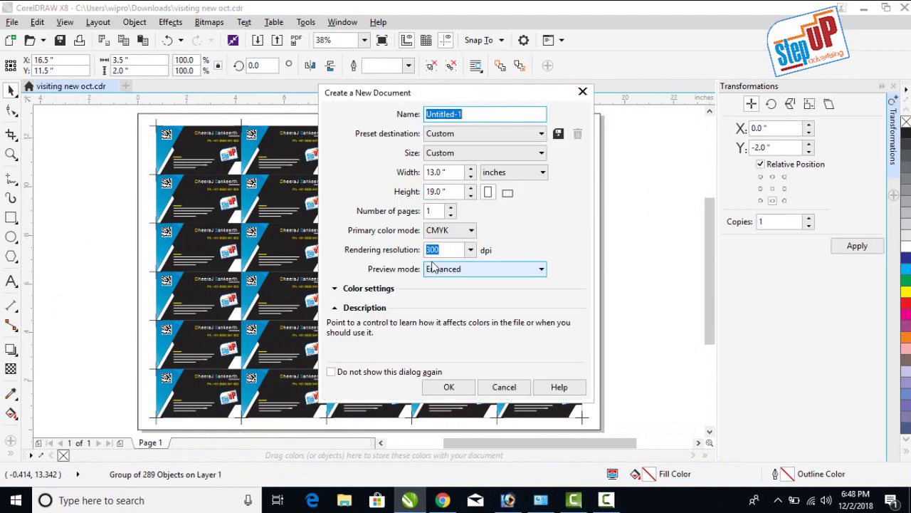
{"action": "left_click", "coordinate": [433, 250]}
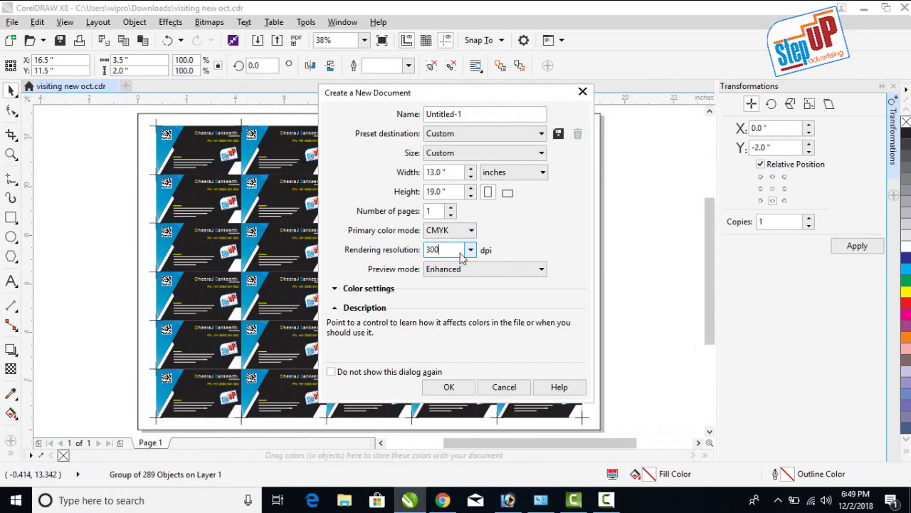
{"action": "left_click", "coordinate": [448, 386]}
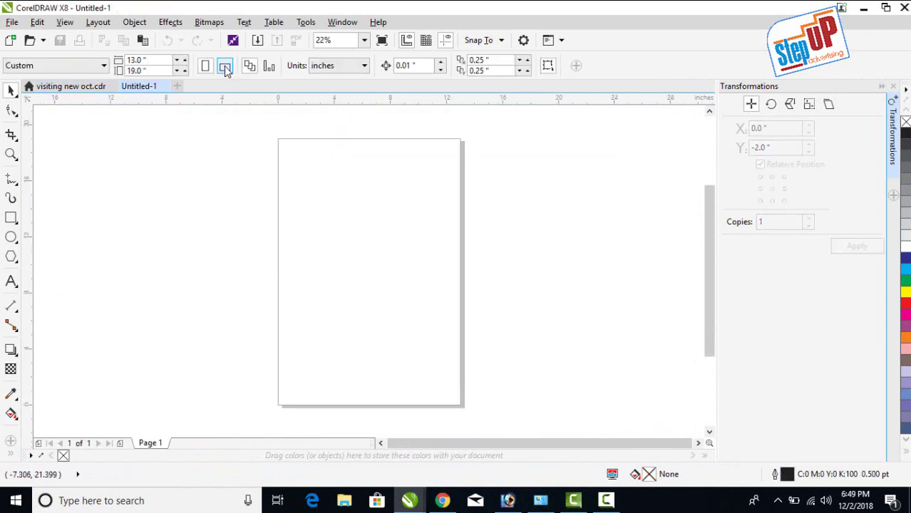
{"action": "left_click", "coordinate": [225, 66]}
{"action": "key", "text": "ctrl+v"}
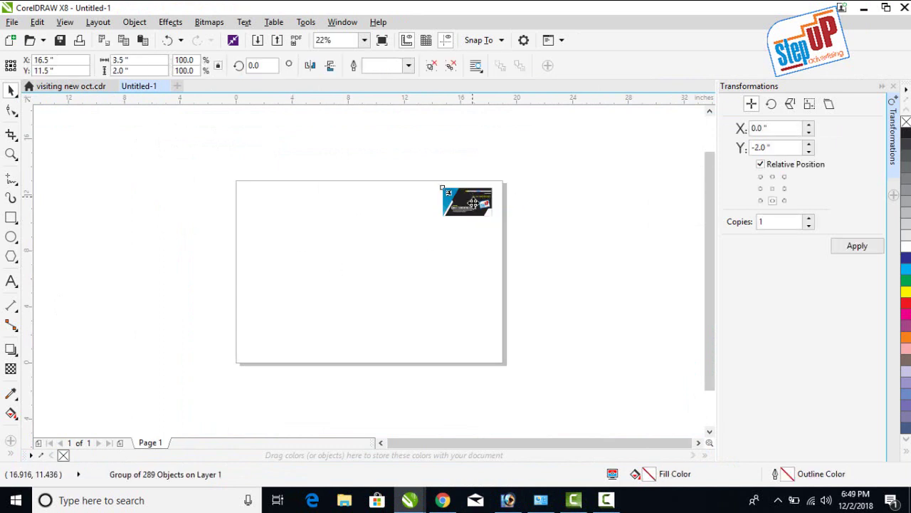
{"action": "left_click_drag", "start_coordinate": [475, 197], "coordinate": [373, 240]}
{"action": "left_click", "coordinate": [576, 209]}
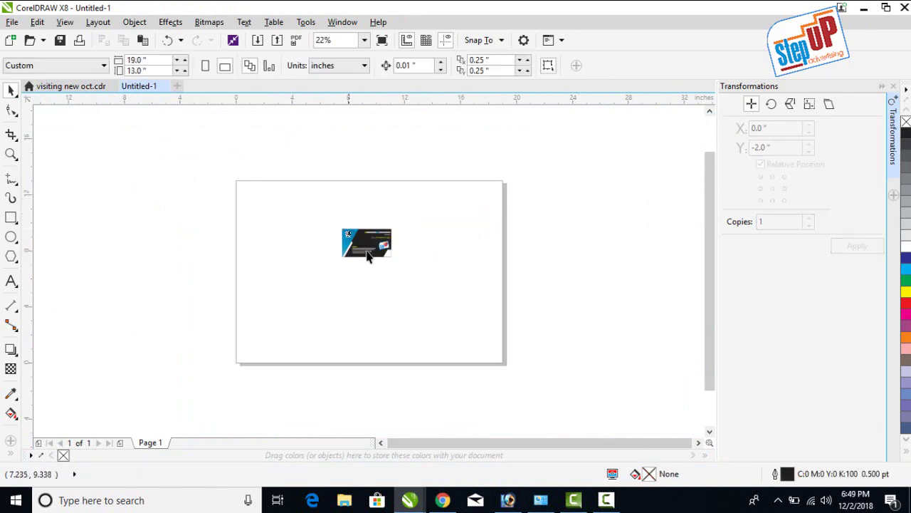
{"action": "scroll", "coordinate": [379, 242], "scroll_direction": "up", "scroll_amount": 1}
{"action": "scroll", "coordinate": [381, 244], "scroll_direction": "up", "scroll_amount": 2}
{"action": "scroll", "coordinate": [380, 244], "scroll_direction": "down", "scroll_amount": 1}
{"action": "scroll", "coordinate": [378, 256], "scroll_direction": "down", "scroll_amount": 1}
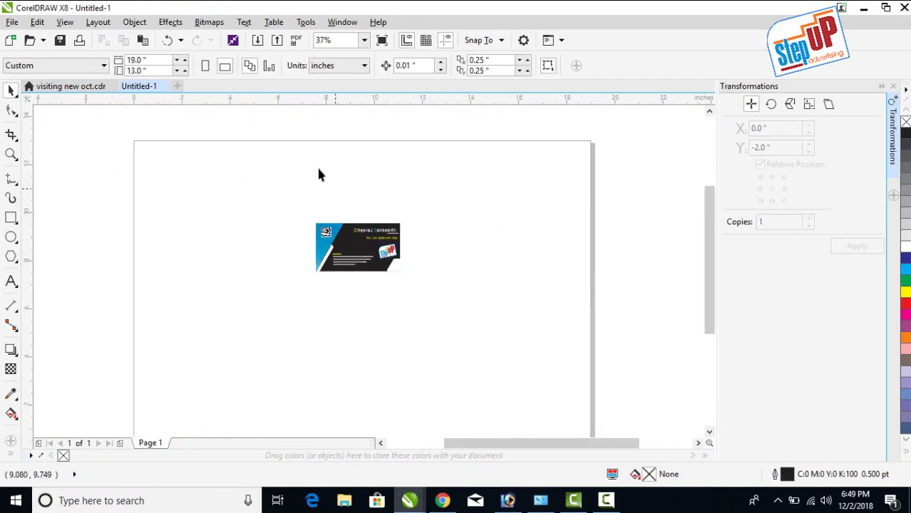
{"action": "left_click_drag", "start_coordinate": [313, 175], "coordinate": [255, 126]}
{"action": "key", "text": "ctrl+a"}
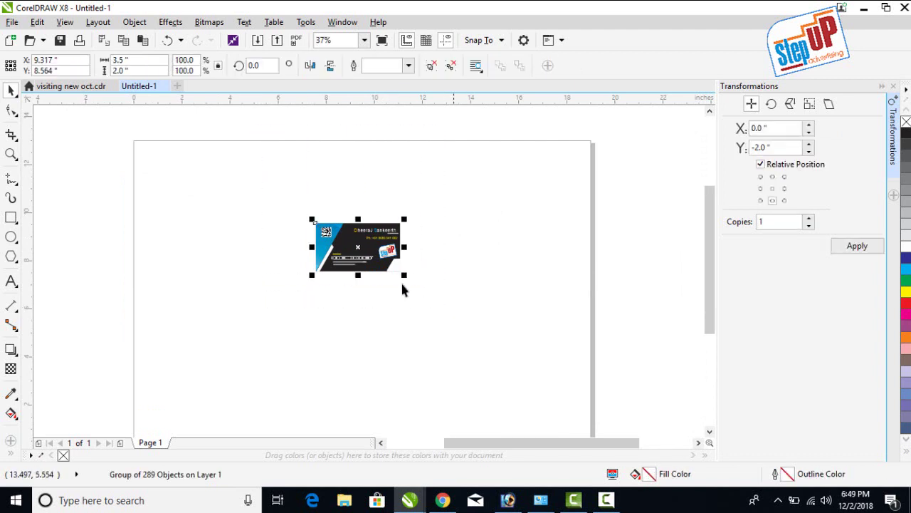
{"action": "left_click", "coordinate": [488, 210]}
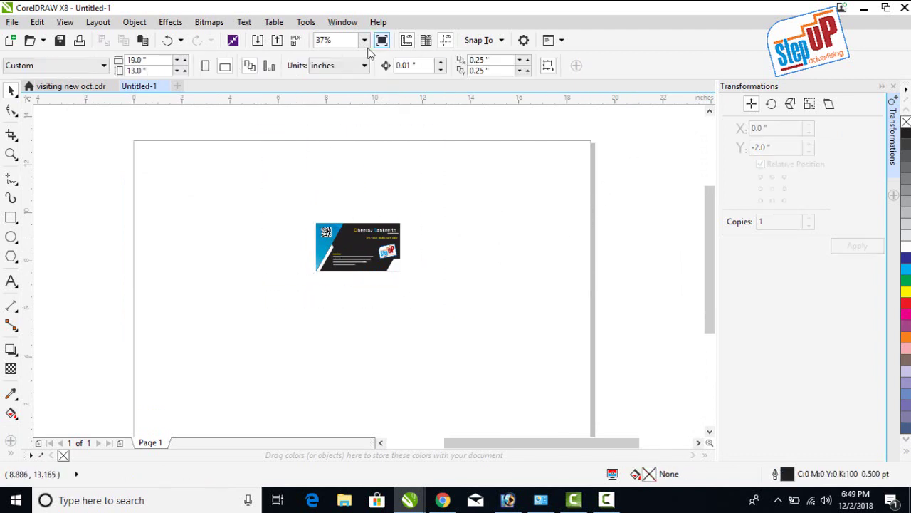
- Load the Tiler.gms macro project from Desktop\Tiler via the Macro Manager
{"action": "left_click", "coordinate": [305, 22]}
{"action": "mouse_move", "coordinate": [324, 126]}
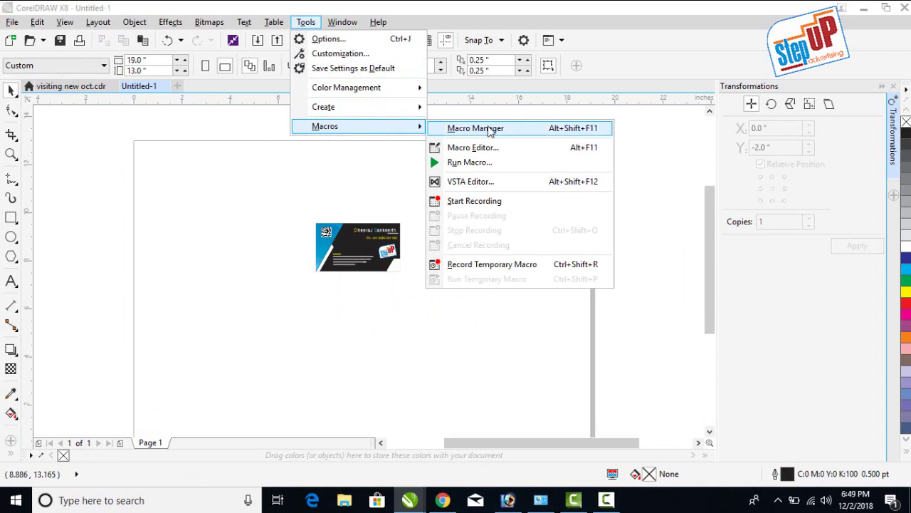
{"action": "left_click", "coordinate": [490, 129]}
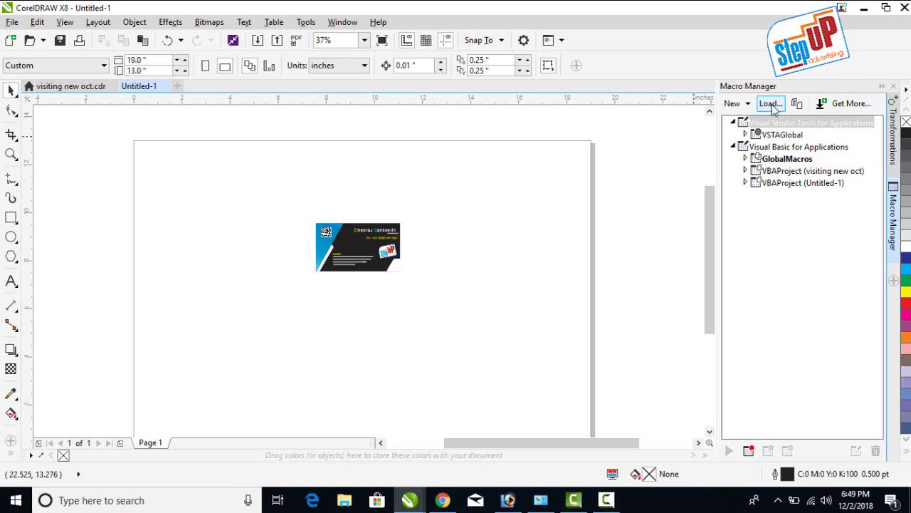
{"action": "left_click", "coordinate": [772, 104]}
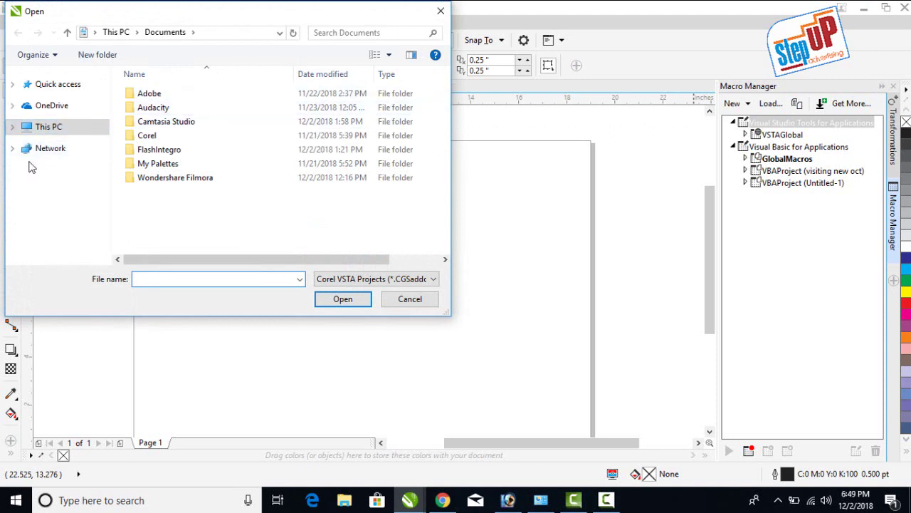
{"action": "left_click", "coordinate": [46, 133]}
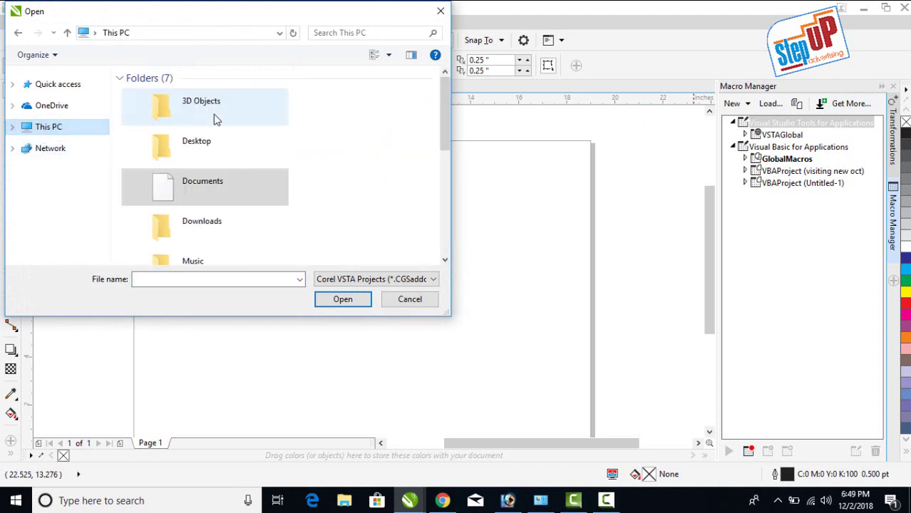
{"action": "double_click", "coordinate": [190, 145]}
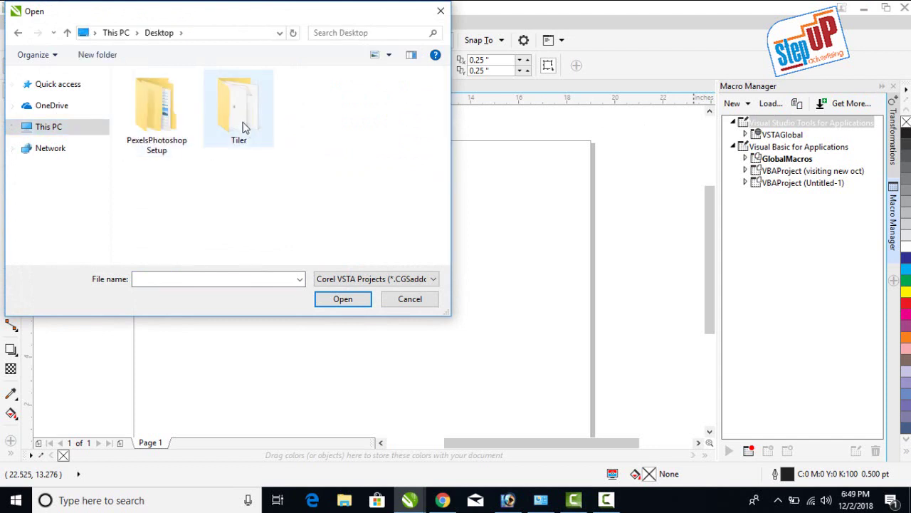
{"action": "left_click", "coordinate": [260, 140]}
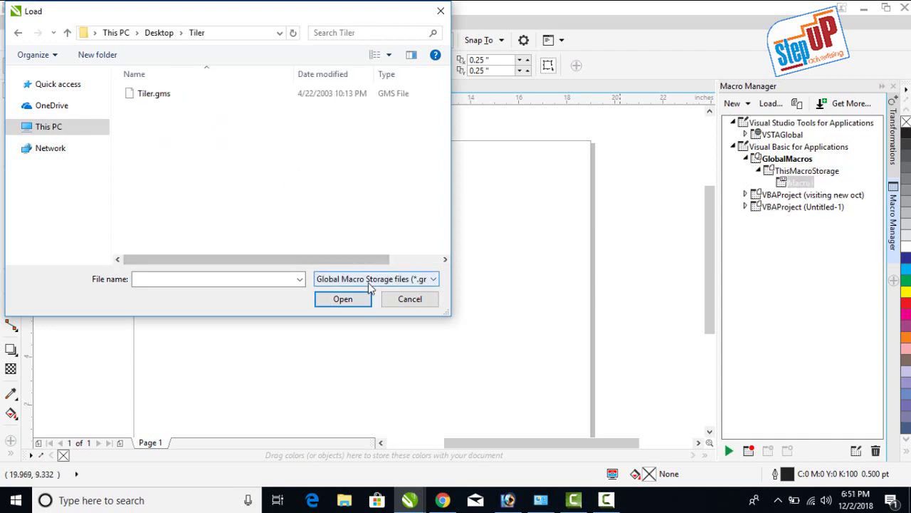
{"action": "left_click", "coordinate": [369, 279]}
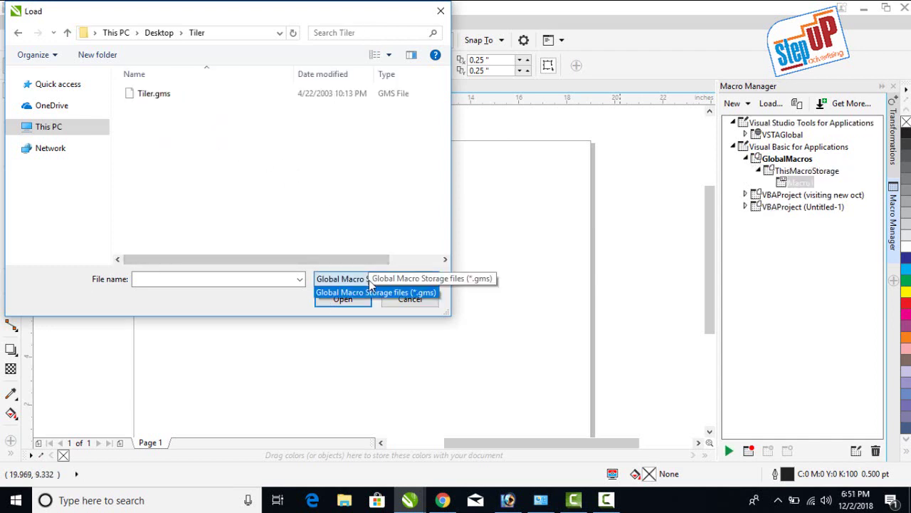
{"action": "left_click", "coordinate": [369, 290]}
{"action": "left_click", "coordinate": [154, 94]}
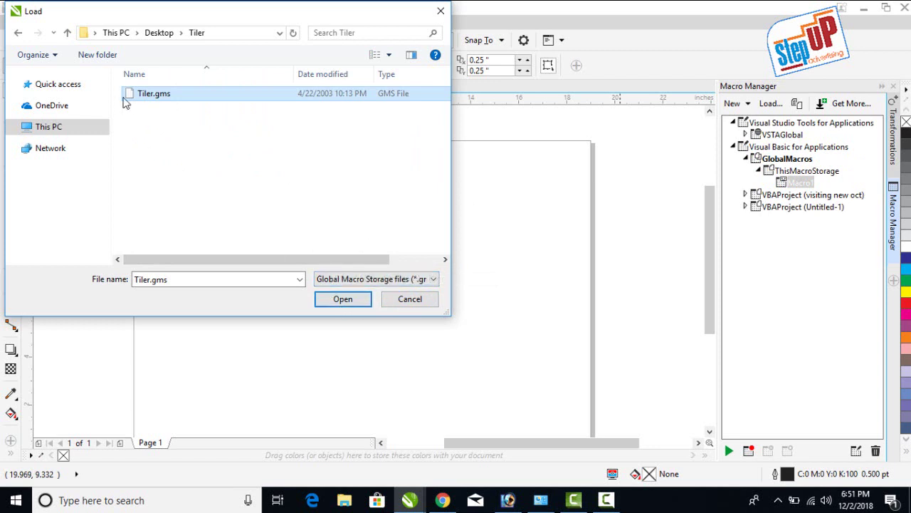
{"action": "left_click", "coordinate": [342, 300]}
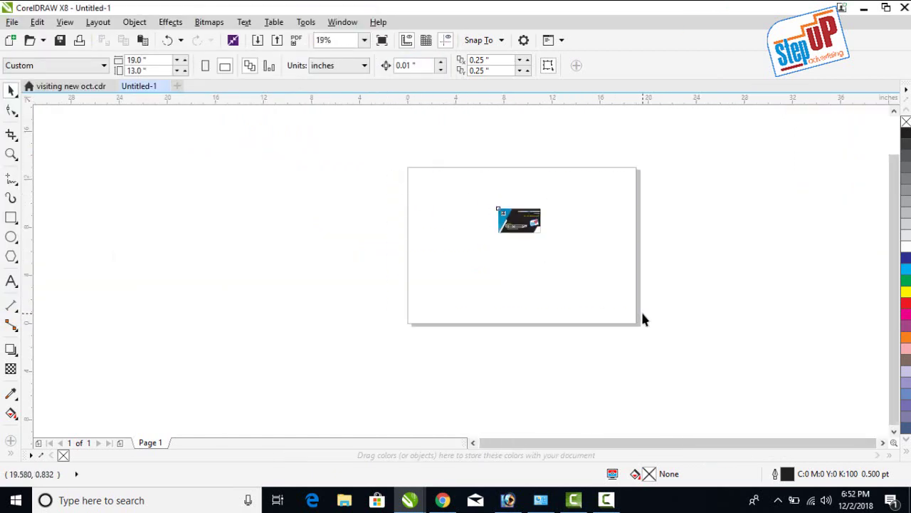
- Select the business card, expand Tiler > MainModule and run the StartTiler macro
{"action": "key", "text": "ctrl+a"}
{"action": "left_click", "coordinate": [305, 22]}
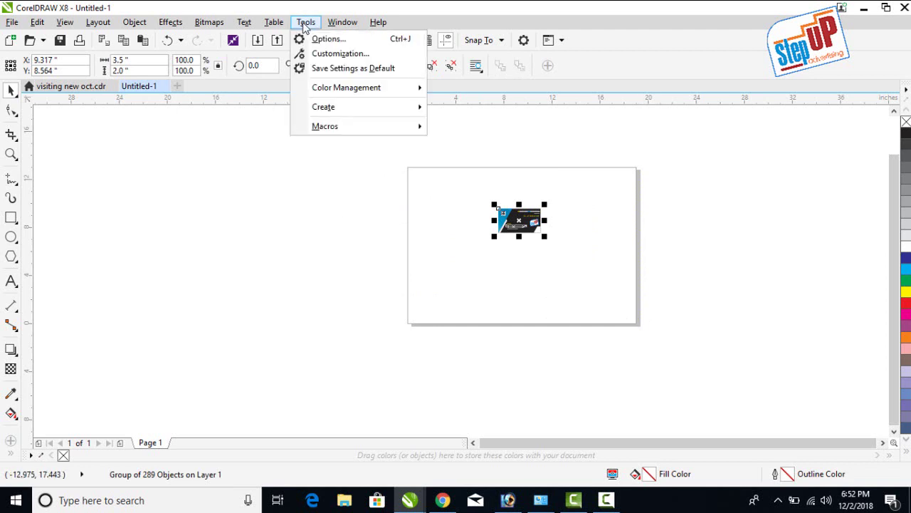
{"action": "left_click", "coordinate": [339, 129]}
{"action": "left_click", "coordinate": [493, 133]}
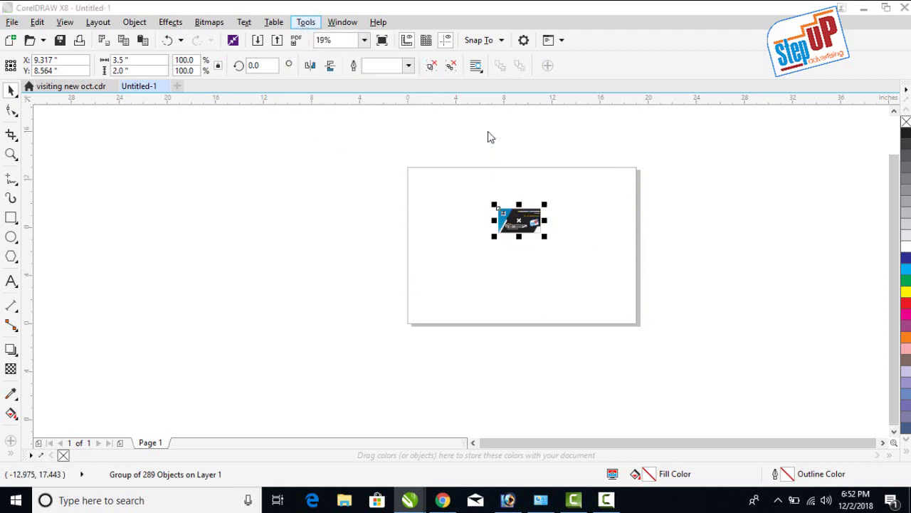
{"action": "left_click", "coordinate": [767, 220]}
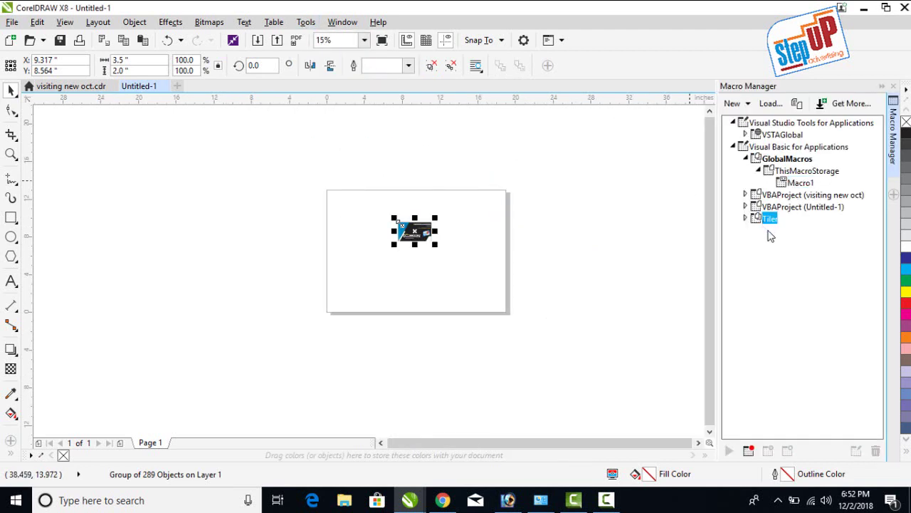
{"action": "double_click", "coordinate": [769, 220]}
{"action": "double_click", "coordinate": [794, 242]}
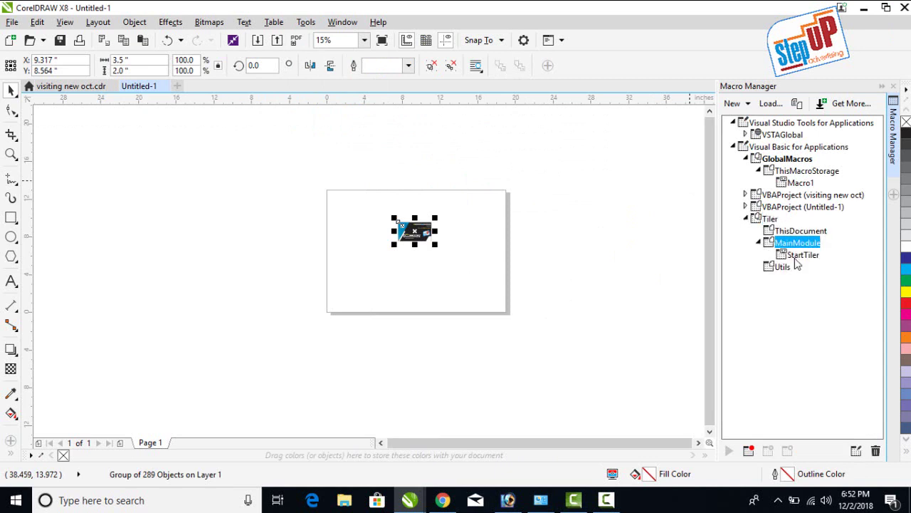
{"action": "left_click", "coordinate": [796, 258]}
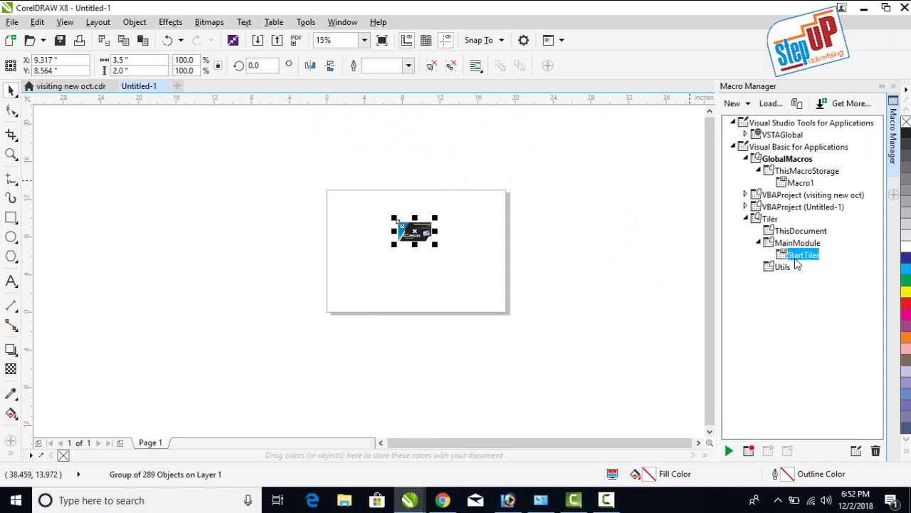
{"action": "left_click", "coordinate": [728, 450]}
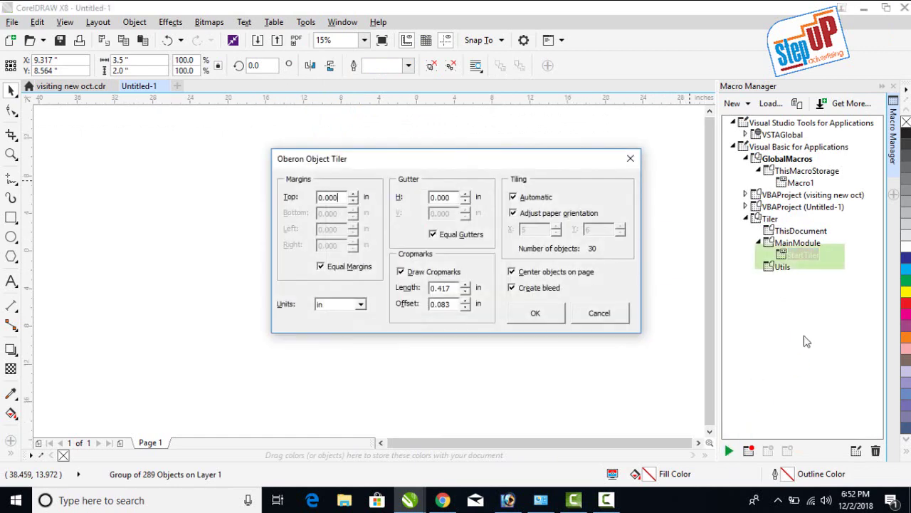
- Accept the Object Tiler defaults of zero margins, crop marks and automatic tiling, and start tiling
{"action": "left_click_drag", "start_coordinate": [525, 163], "coordinate": [557, 120]}
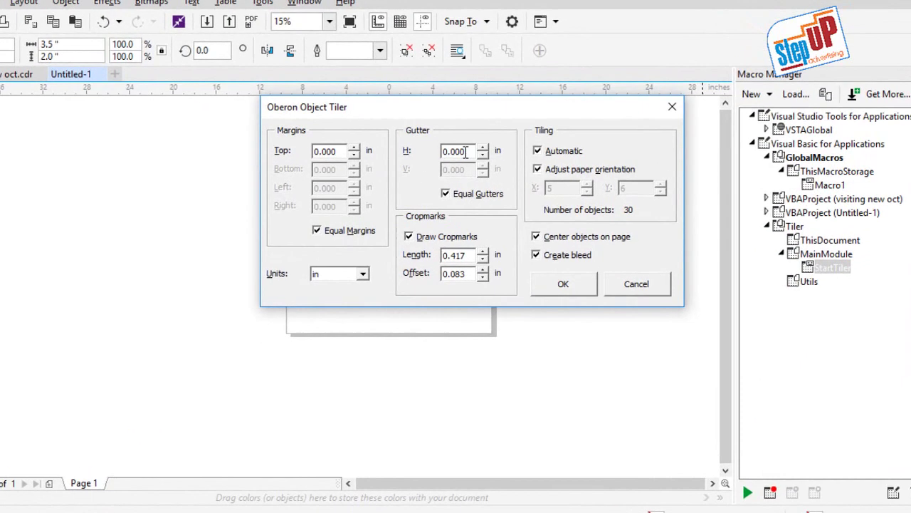
{"action": "left_click", "coordinate": [449, 264]}
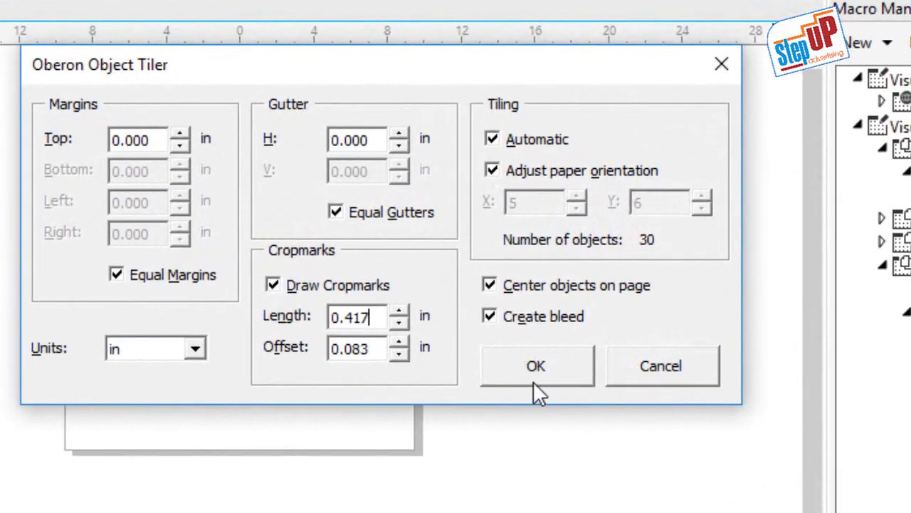
{"action": "left_click", "coordinate": [528, 371]}
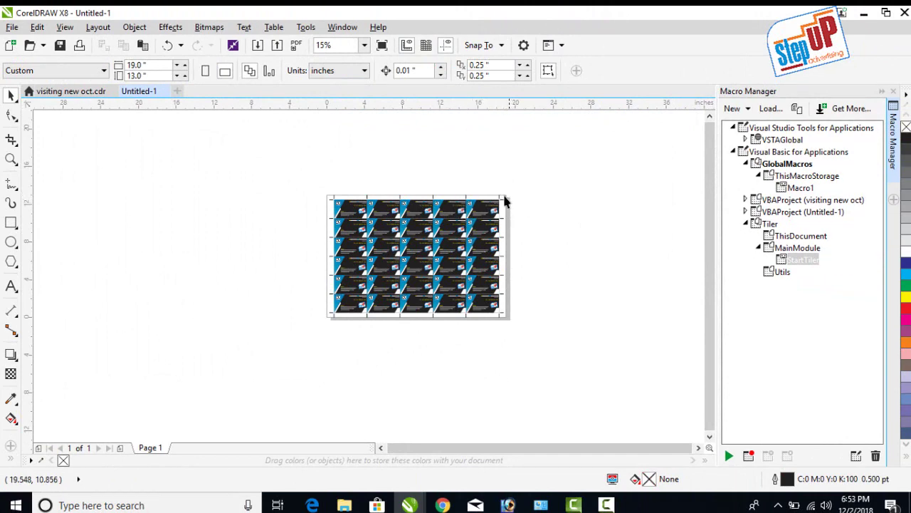
- Zoom in to inspect the tiled crop marks, then zoom out and select all tiled objects
{"action": "scroll", "coordinate": [503, 203], "scroll_direction": "up", "scroll_amount": 3}
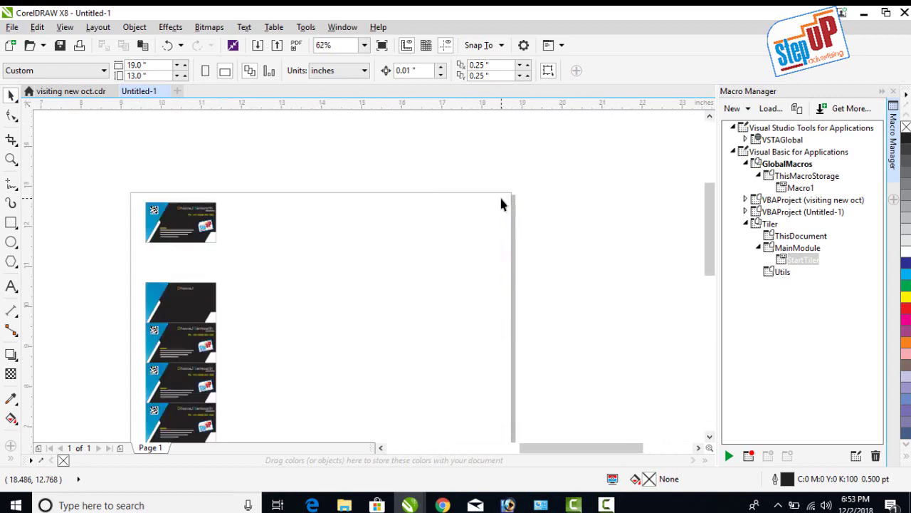
{"action": "scroll", "coordinate": [514, 208], "scroll_direction": "up", "scroll_amount": 2}
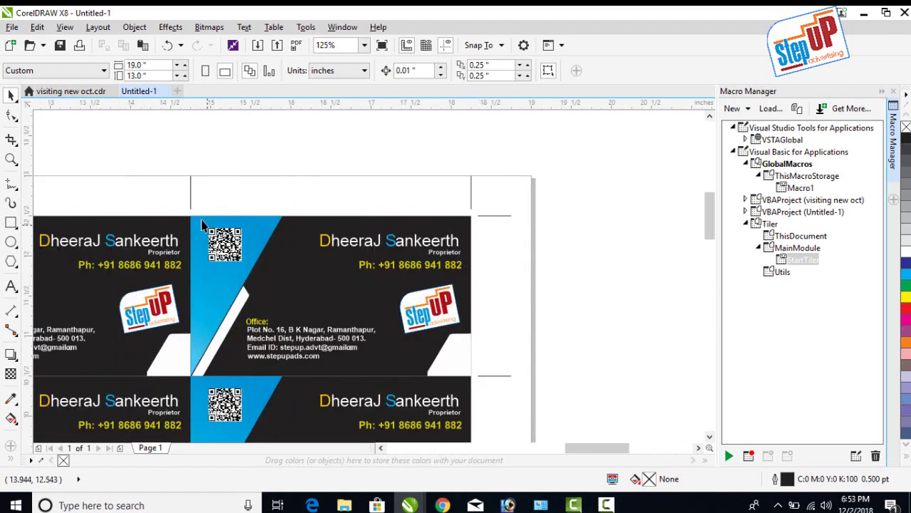
{"action": "scroll", "coordinate": [201, 226], "scroll_direction": "up", "scroll_amount": 2}
{"action": "scroll", "coordinate": [292, 241], "scroll_direction": "down", "scroll_amount": 1}
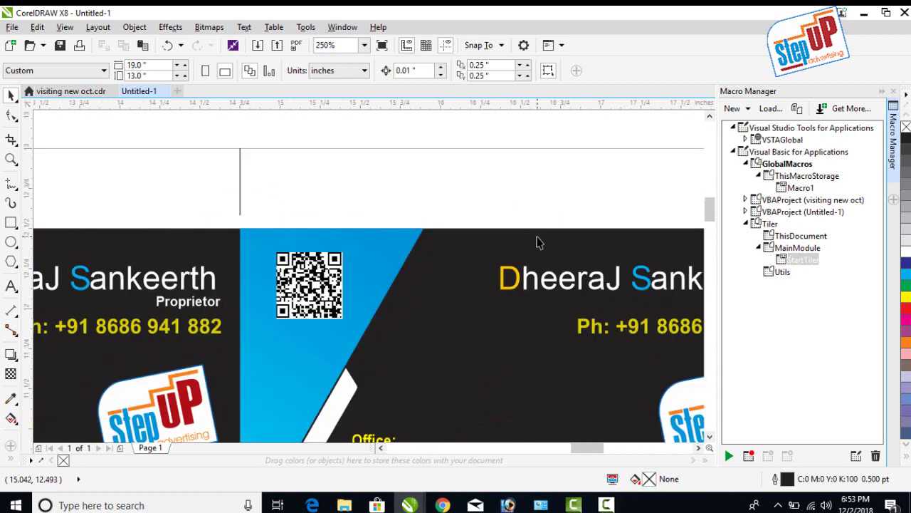
{"action": "scroll", "coordinate": [539, 243], "scroll_direction": "down", "scroll_amount": 1}
{"action": "scroll", "coordinate": [684, 242], "scroll_direction": "up", "scroll_amount": 2}
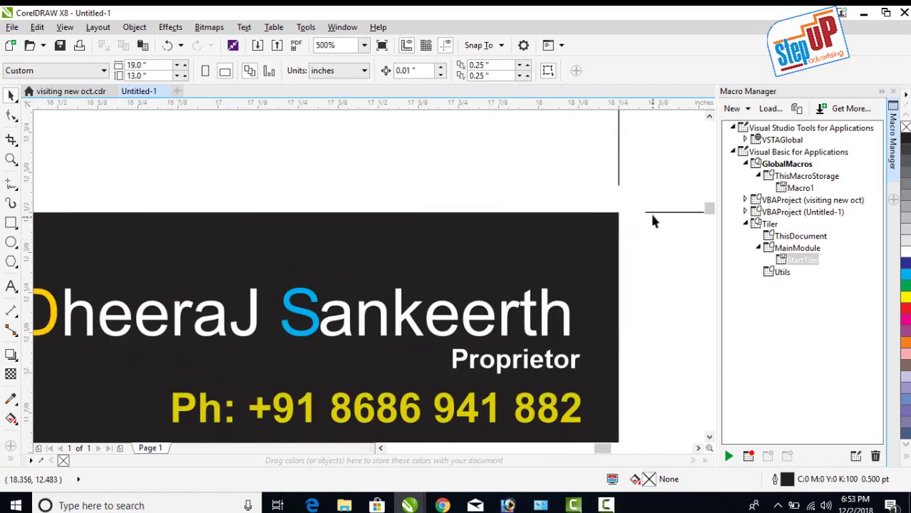
{"action": "scroll", "coordinate": [616, 217], "scroll_direction": "up", "scroll_amount": 1}
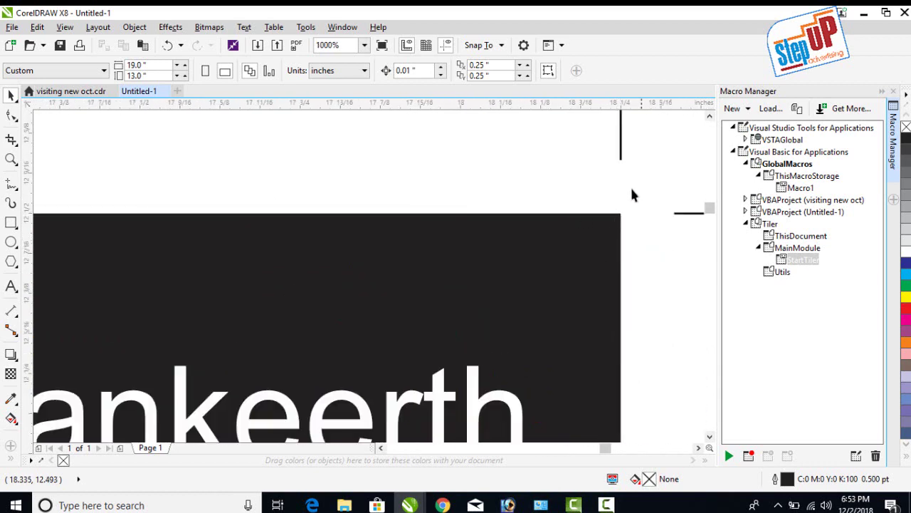
{"action": "scroll", "coordinate": [624, 207], "scroll_direction": "down", "scroll_amount": 1}
{"action": "scroll", "coordinate": [623, 206], "scroll_direction": "down", "scroll_amount": 1}
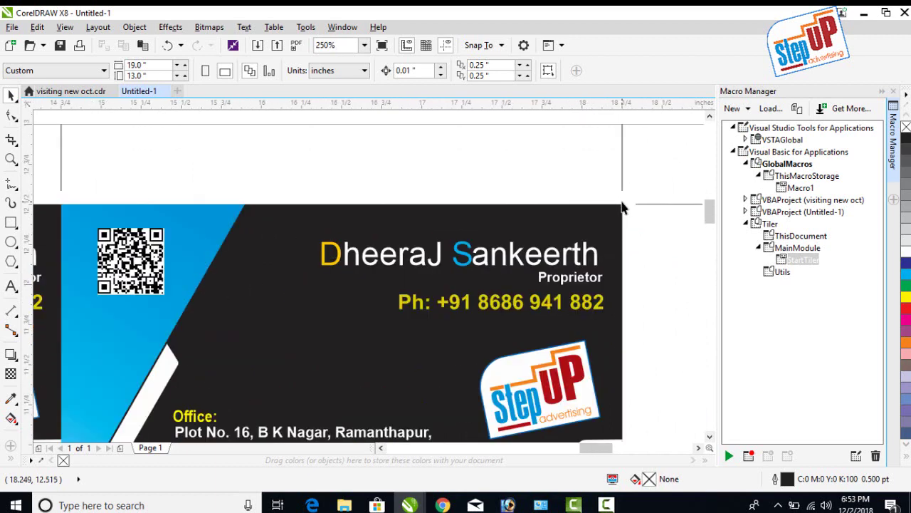
{"action": "scroll", "coordinate": [625, 206], "scroll_direction": "down", "scroll_amount": 1}
{"action": "scroll", "coordinate": [418, 193], "scroll_direction": "down", "scroll_amount": 1}
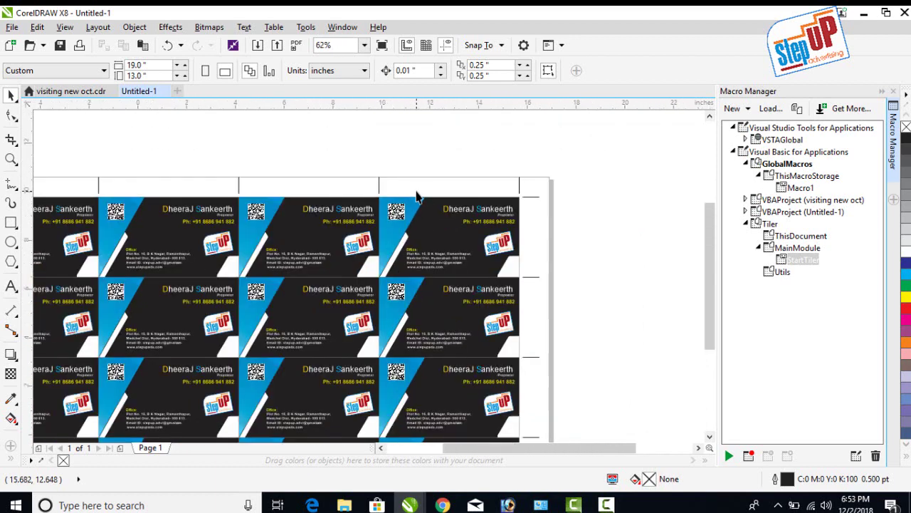
{"action": "scroll", "coordinate": [589, 179], "scroll_direction": "down", "scroll_amount": 1}
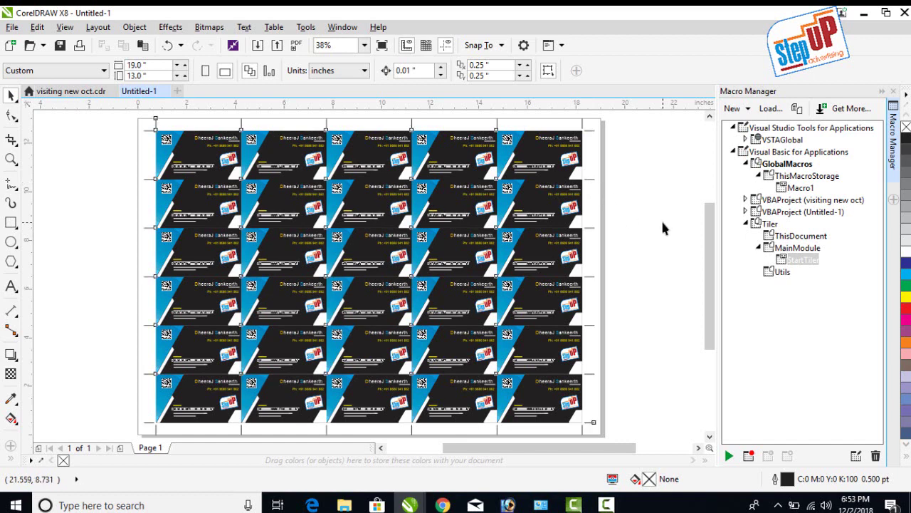
{"action": "key", "text": "ctrl+a"}
- Check the tiled group's width, then undo the tiling back to the single 3.5 × 2.0 in card
{"action": "left_click", "coordinate": [152, 115]}
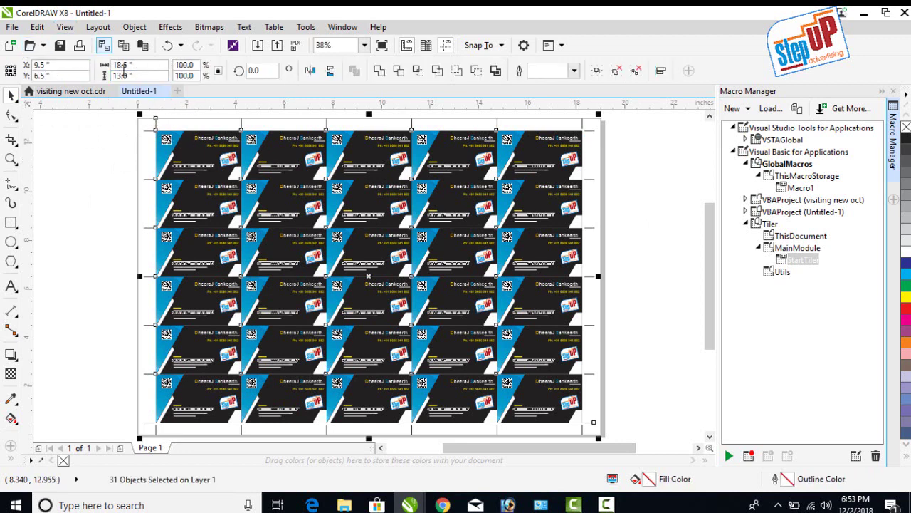
{"action": "left_click", "coordinate": [127, 65]}
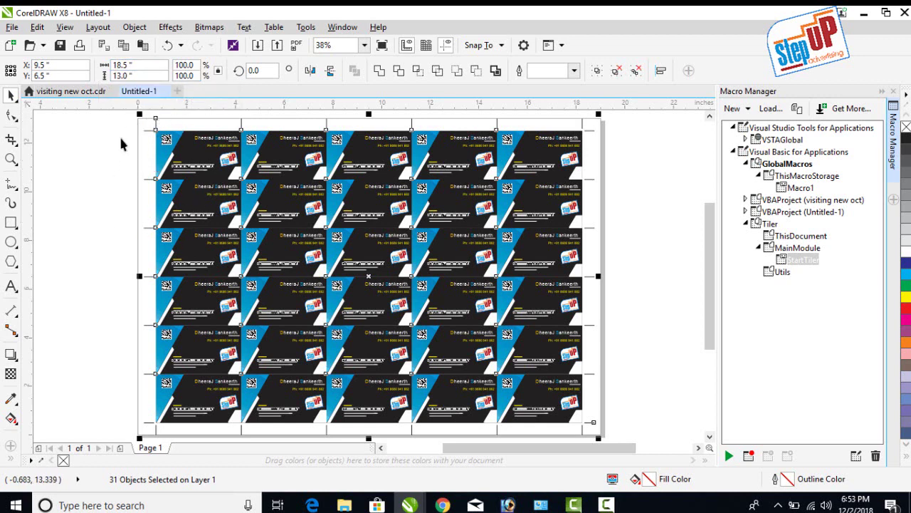
{"action": "left_click", "coordinate": [107, 151]}
{"action": "left_click", "coordinate": [108, 152]}
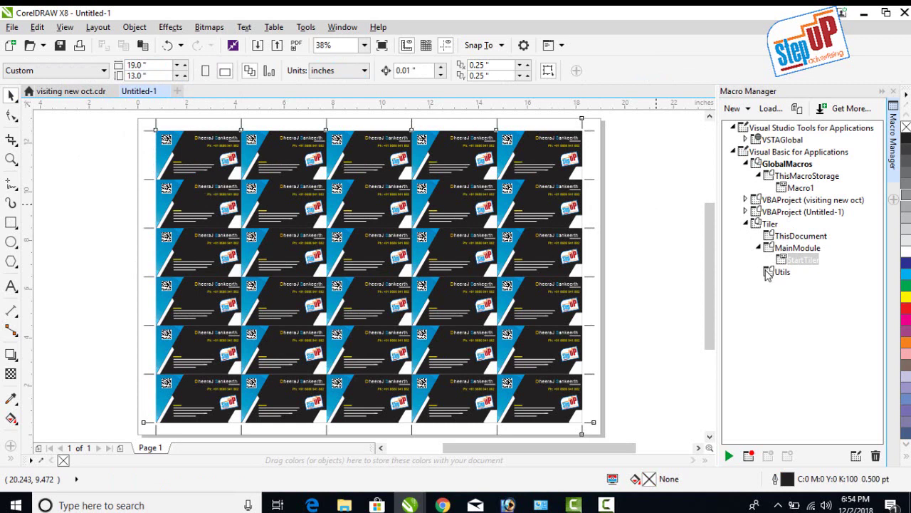
{"action": "key", "text": "ctrl+z"}
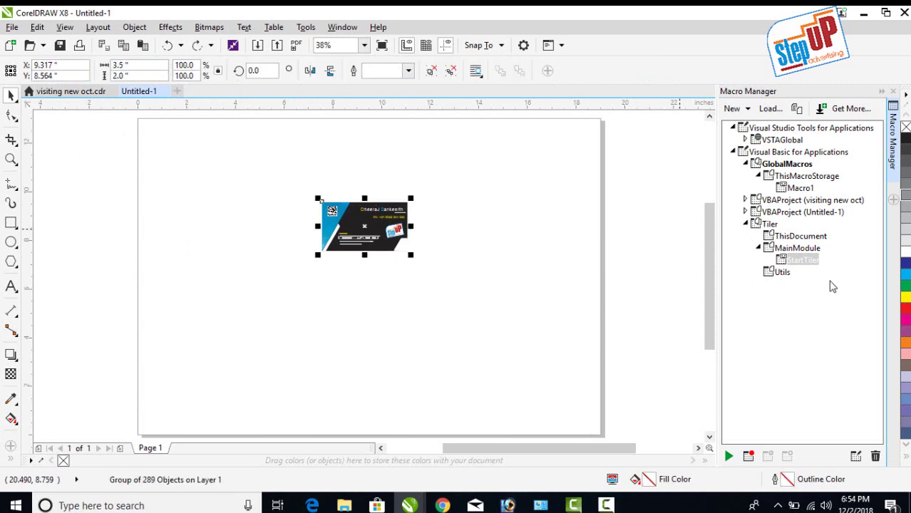
{"action": "left_click", "coordinate": [629, 192]}
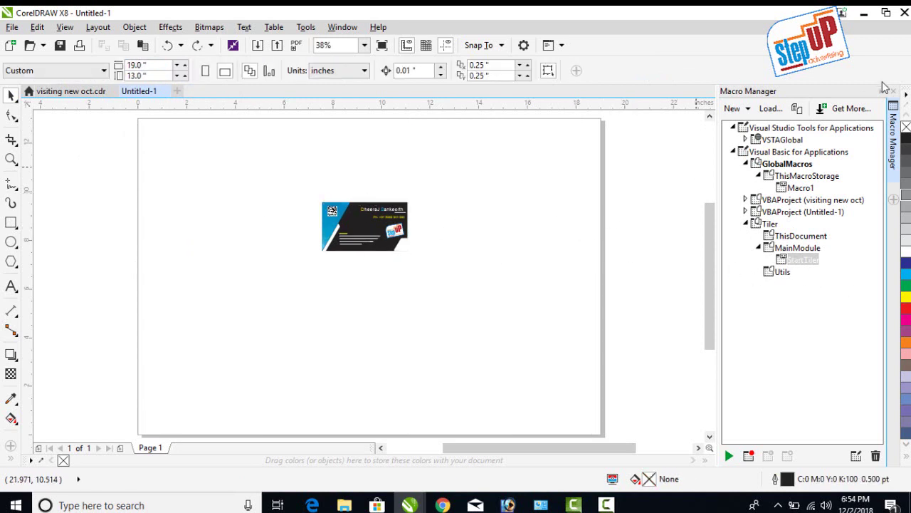
{"action": "left_click", "coordinate": [893, 92]}
{"action": "left_click_drag", "start_coordinate": [324, 169], "coordinate": [525, 290]}
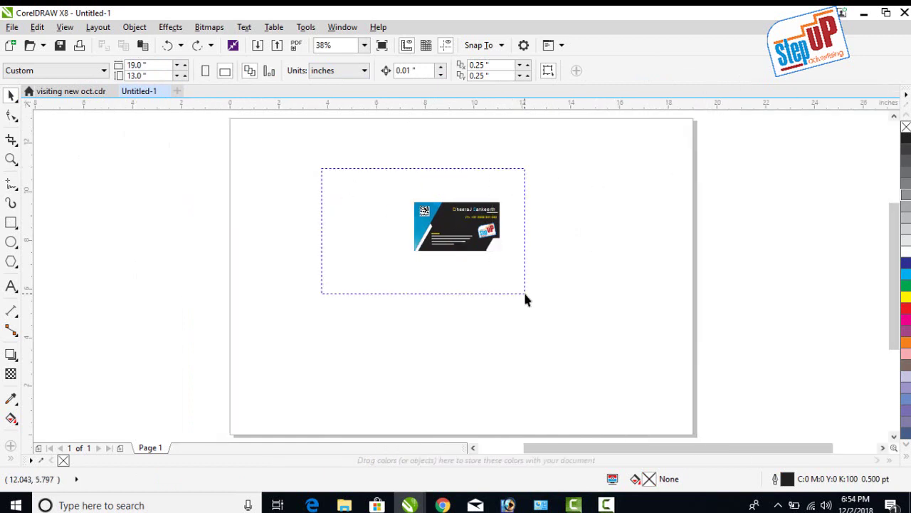
{"action": "left_click", "coordinate": [302, 28]}
{"action": "mouse_move", "coordinate": [356, 131]}
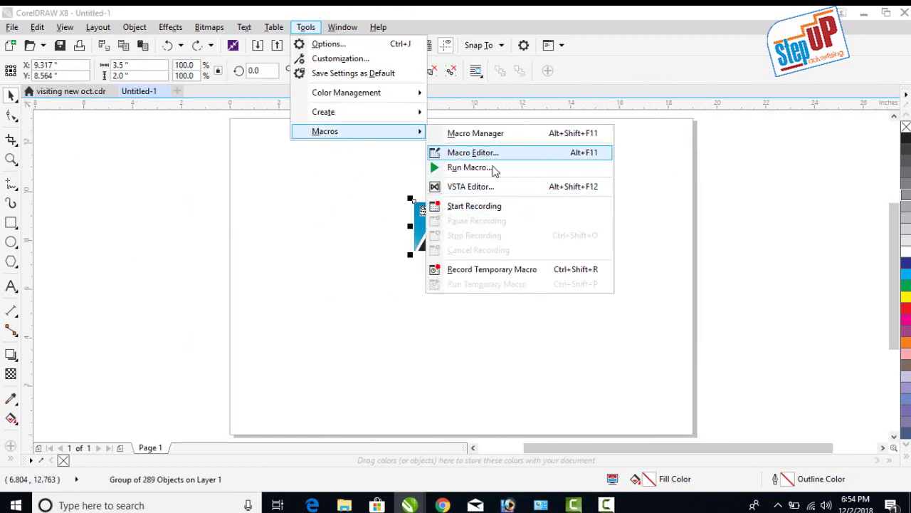
{"action": "left_click", "coordinate": [469, 135]}
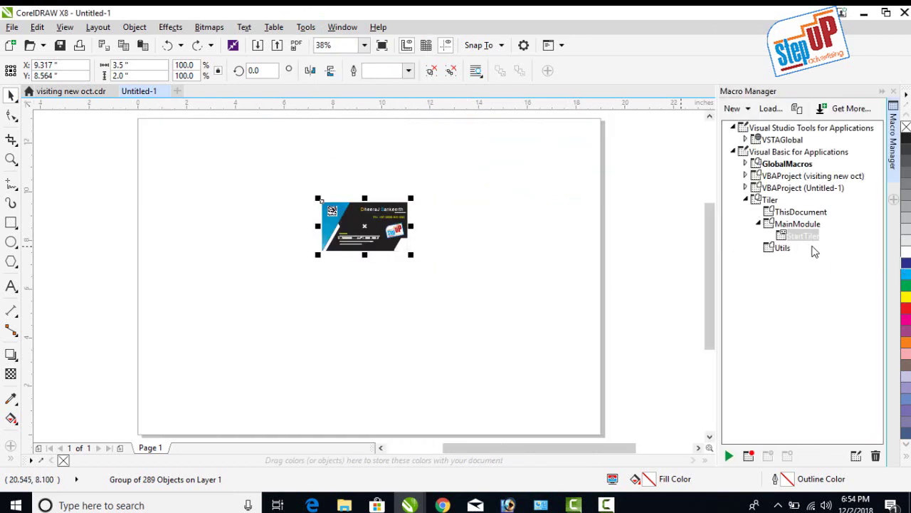
{"action": "left_click", "coordinate": [697, 238]}
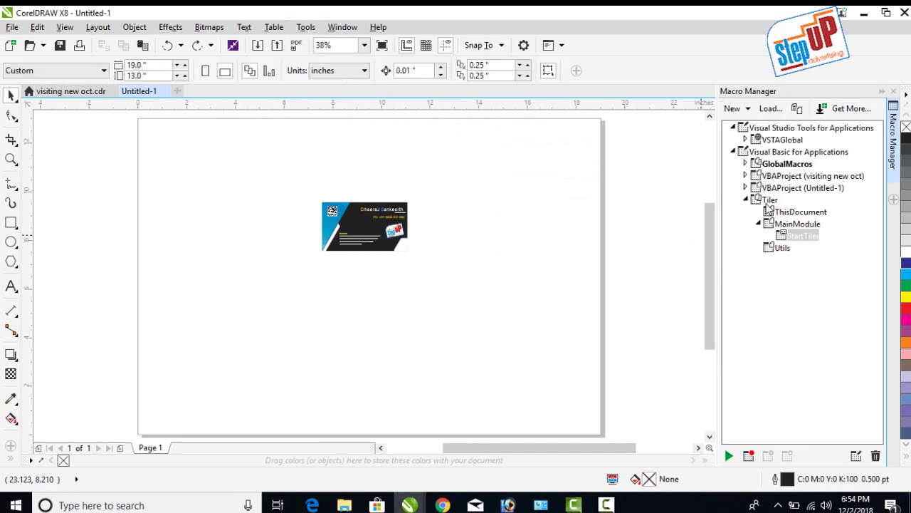
{"action": "left_click", "coordinate": [803, 237]}
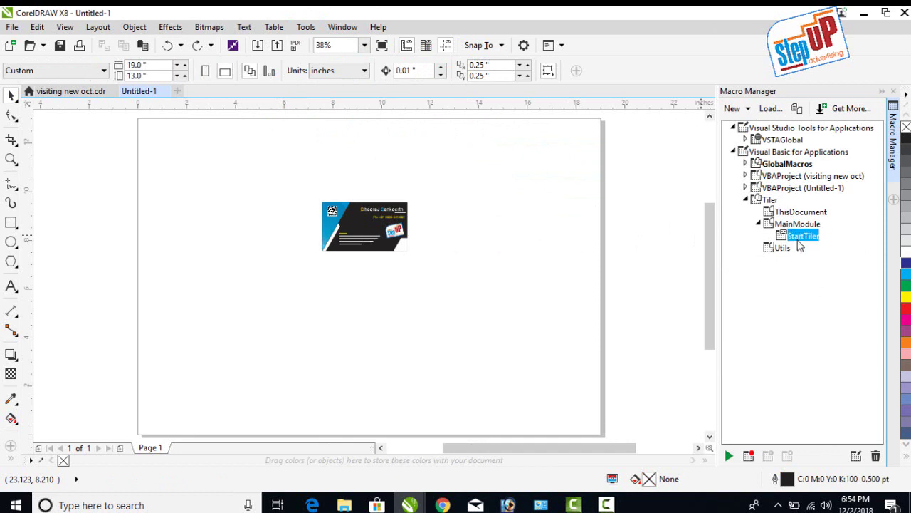
{"action": "double_click", "coordinate": [801, 236]}
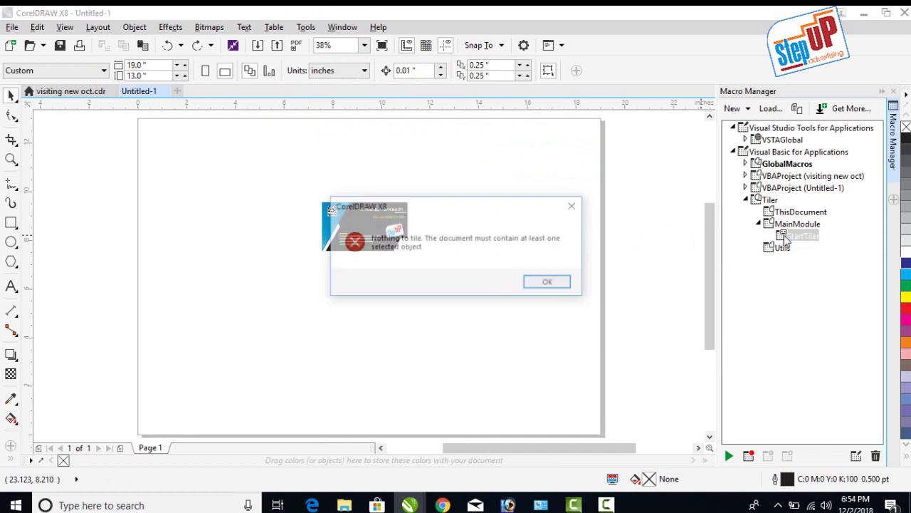
{"action": "left_click", "coordinate": [575, 206]}
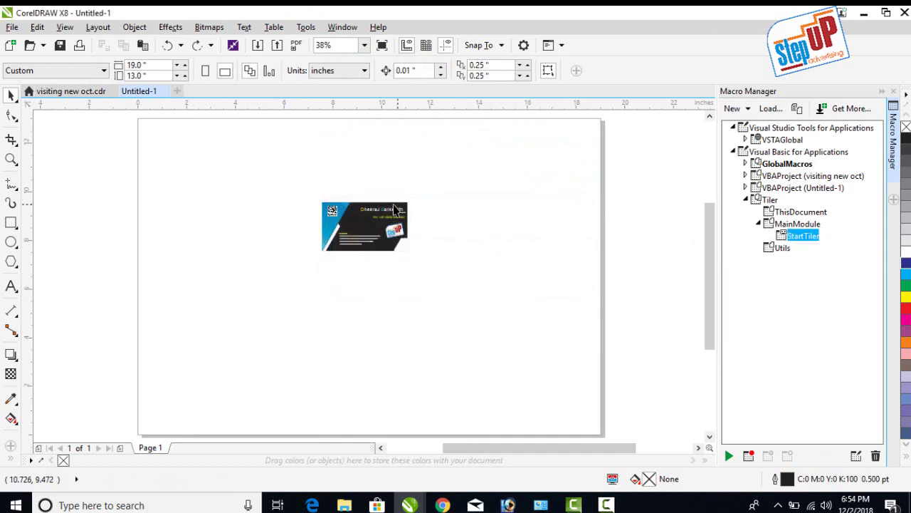
{"action": "left_click", "coordinate": [395, 210]}
- Rerun StartTiler with crop mark length 0.367 in and offset 0.033 in, and apply the tiling
{"action": "double_click", "coordinate": [801, 238]}
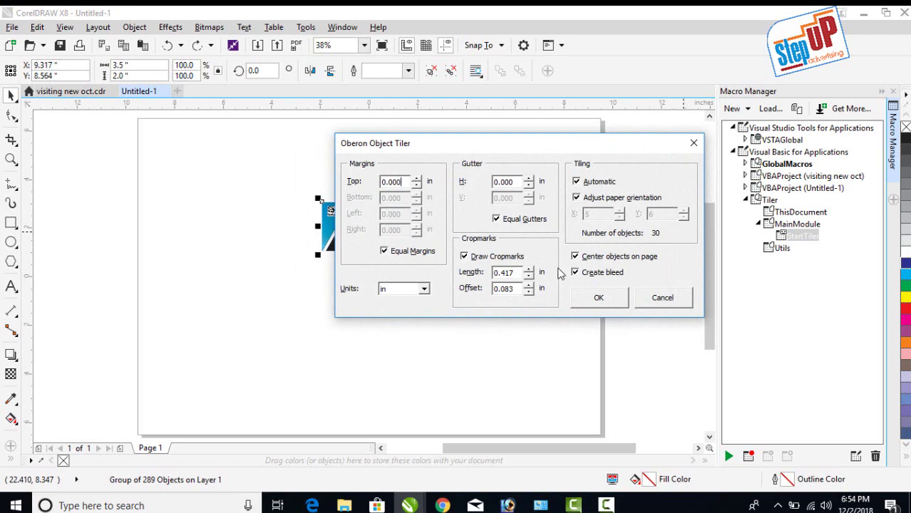
{"action": "left_click", "coordinate": [528, 276]}
{"action": "left_click", "coordinate": [600, 302]}
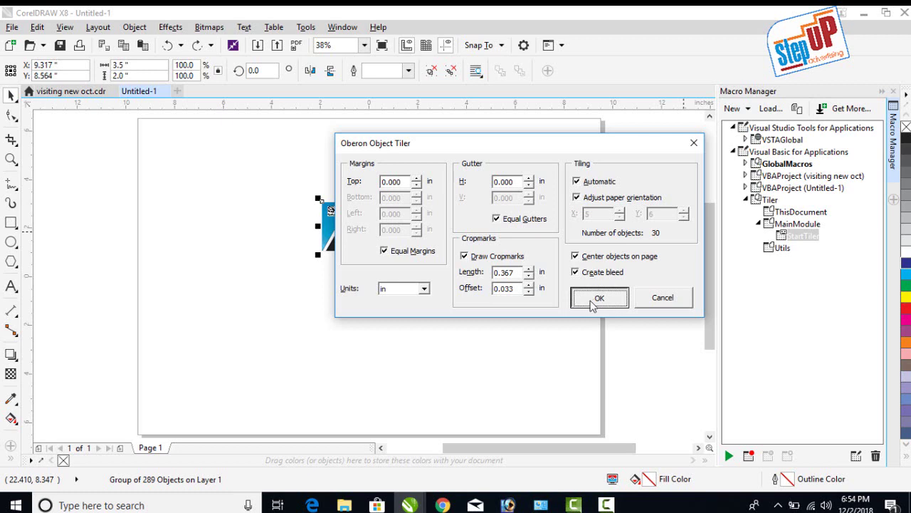
{"action": "left_click", "coordinate": [590, 300]}
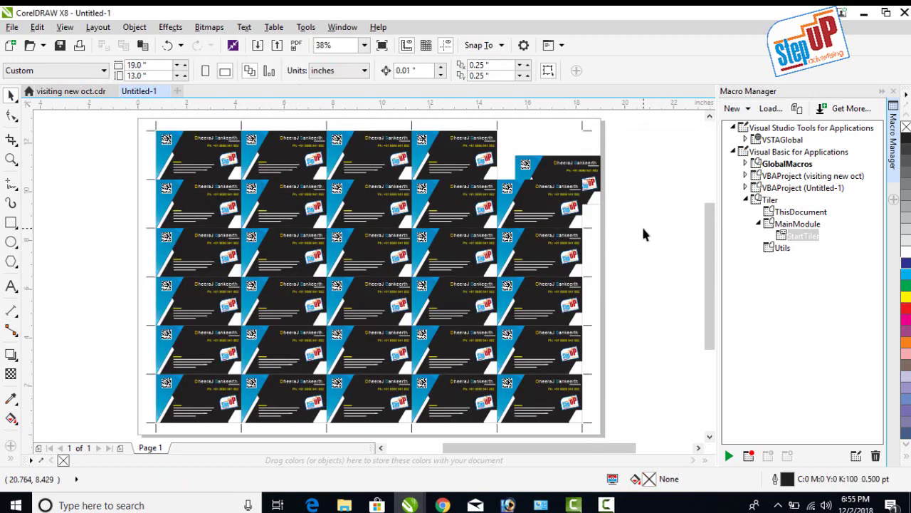
{"action": "left_click", "coordinate": [595, 125]}
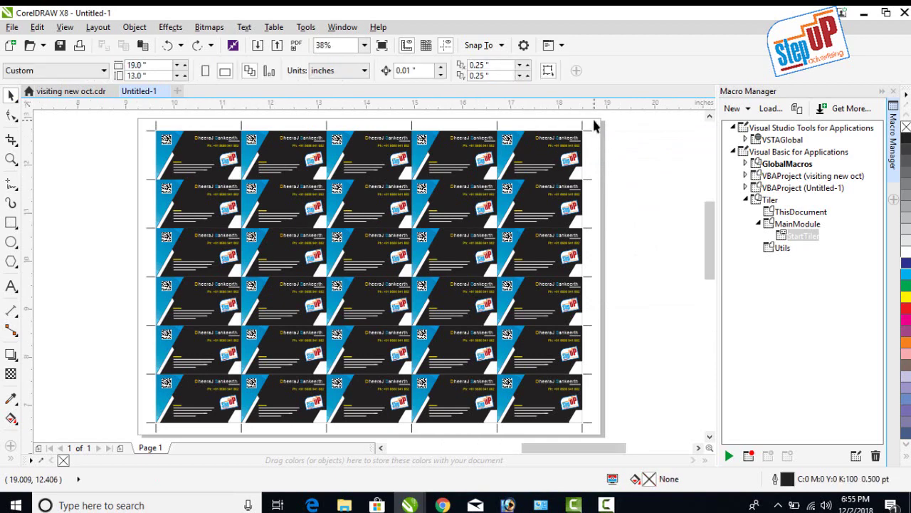
{"action": "scroll", "coordinate": [594, 116], "scroll_direction": "up", "scroll_amount": 2}
{"action": "scroll", "coordinate": [576, 142], "scroll_direction": "up", "scroll_amount": 2}
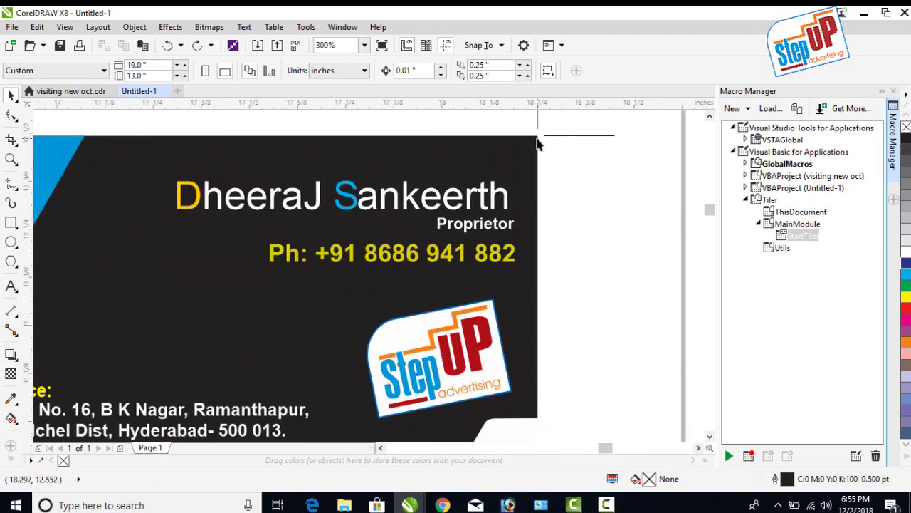
{"action": "scroll", "coordinate": [556, 135], "scroll_direction": "up", "scroll_amount": 1}
{"action": "scroll", "coordinate": [556, 135], "scroll_direction": "down", "scroll_amount": 2}
{"action": "scroll", "coordinate": [558, 142], "scroll_direction": "down", "scroll_amount": 1}
{"action": "scroll", "coordinate": [559, 167], "scroll_direction": "down", "scroll_amount": 1}
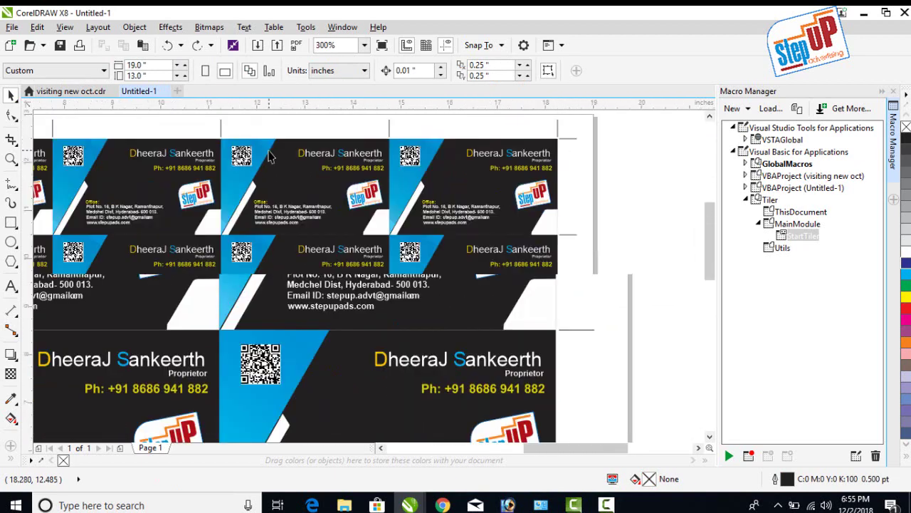
{"action": "scroll", "coordinate": [456, 199], "scroll_direction": "down", "scroll_amount": 1}
{"action": "scroll", "coordinate": [350, 224], "scroll_direction": "down", "scroll_amount": 1}
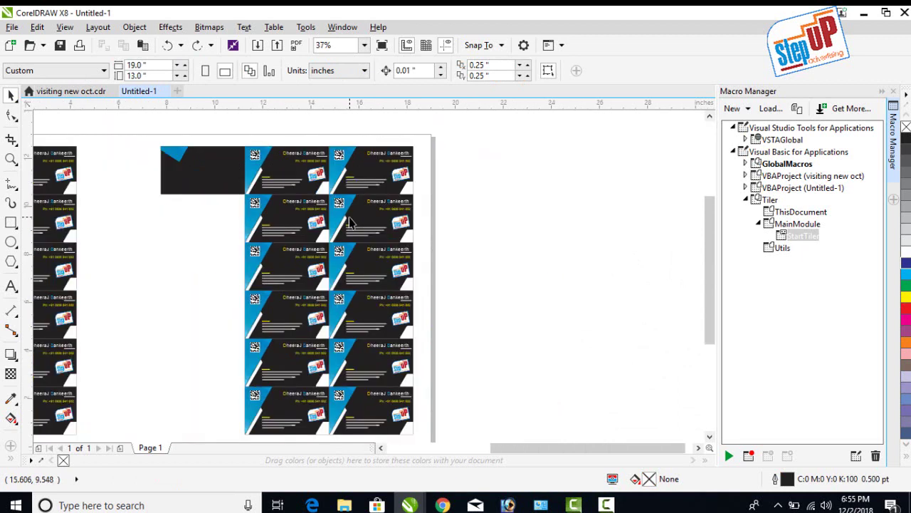
{"action": "key", "text": "shift+F4"}
{"action": "left_click", "coordinate": [580, 339]}
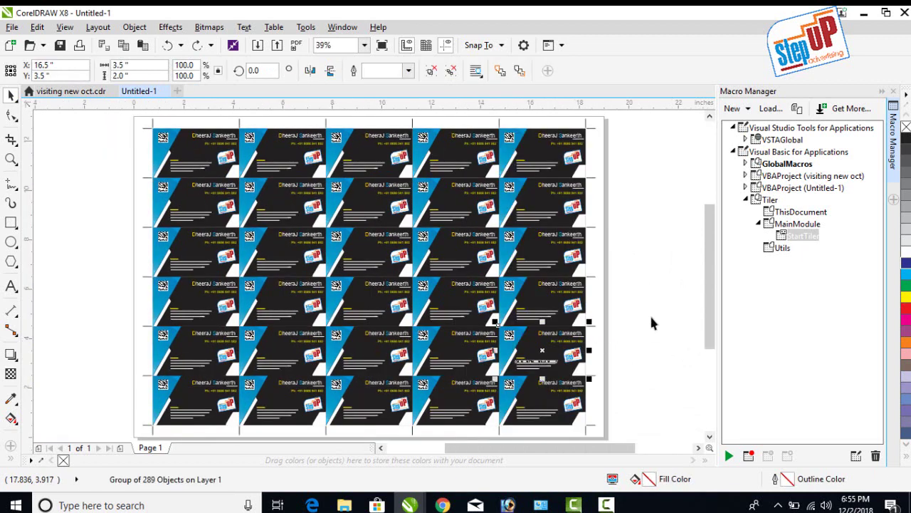
{"action": "left_click", "coordinate": [673, 377]}
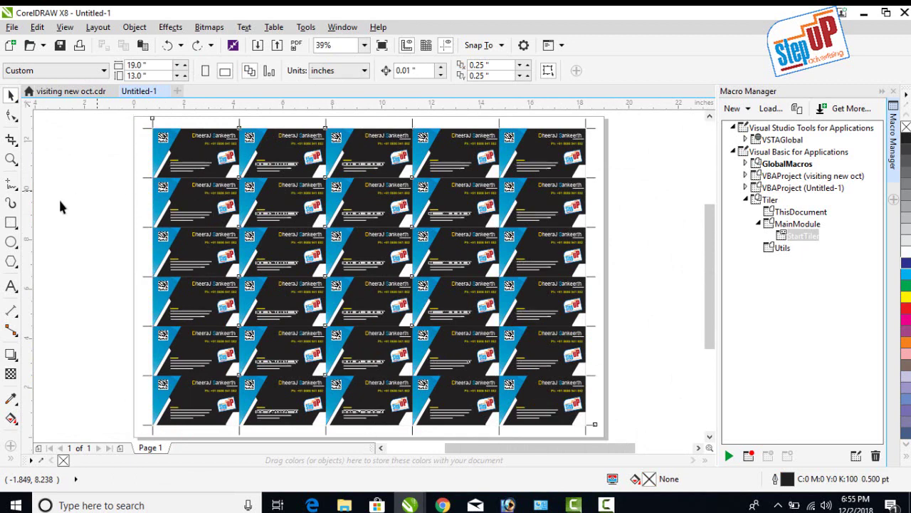
- Add a 19 × 13 in page-sized rectangle with no outline, then group all objects on the sheet
{"action": "double_click", "coordinate": [10, 223]}
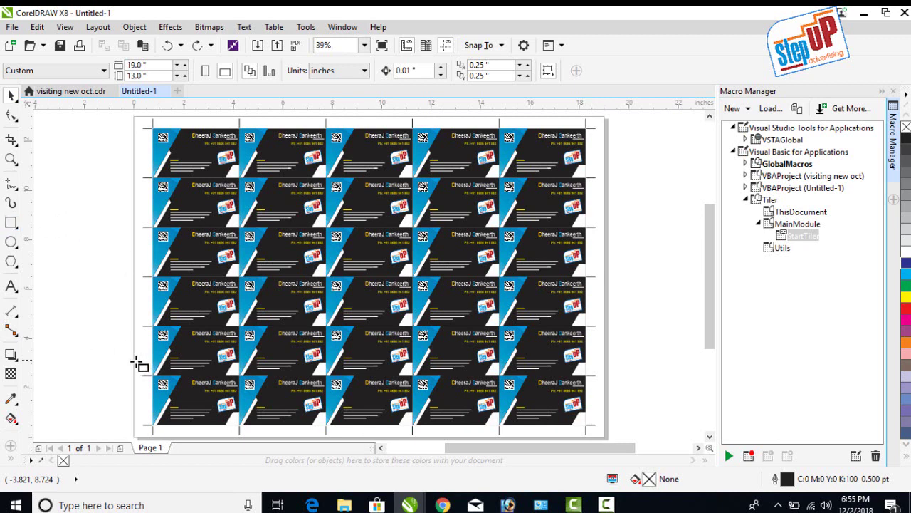
{"action": "right_click", "coordinate": [63, 460]}
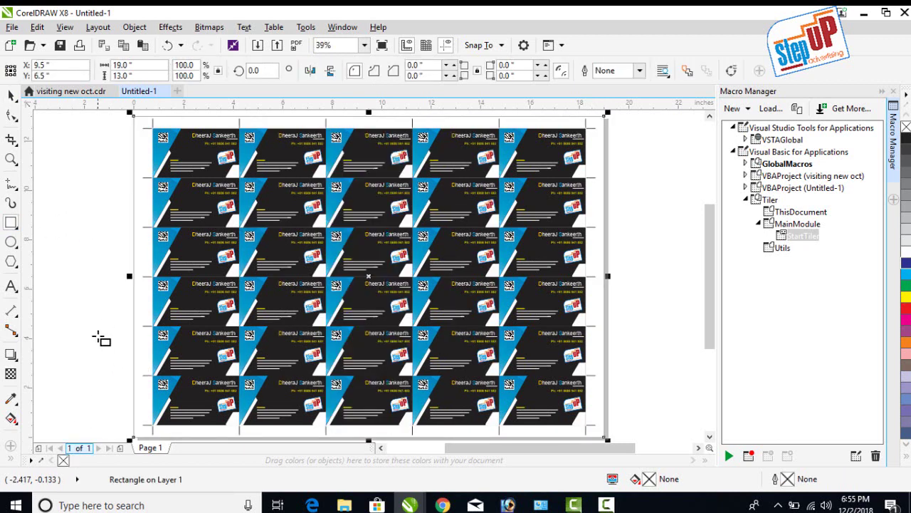
{"action": "left_click", "coordinate": [11, 95]}
{"action": "left_click", "coordinate": [79, 152]}
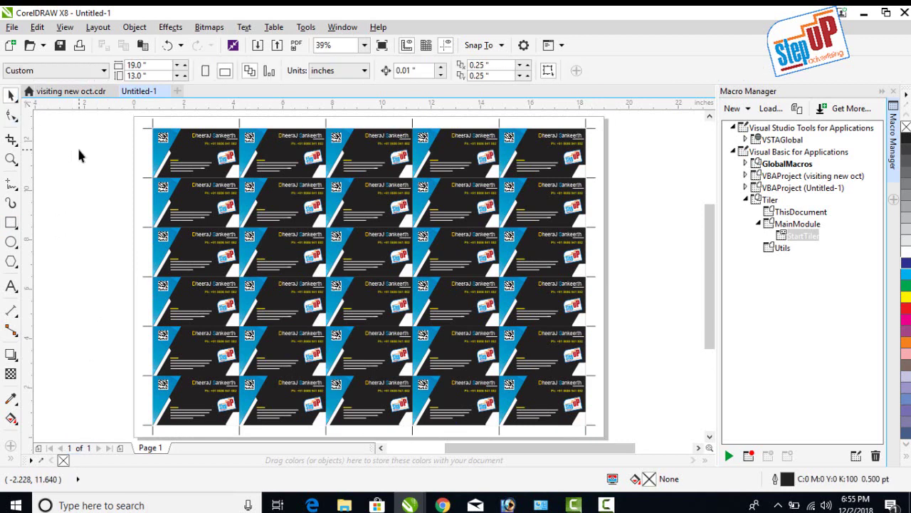
{"action": "key", "text": "ctrl+a"}
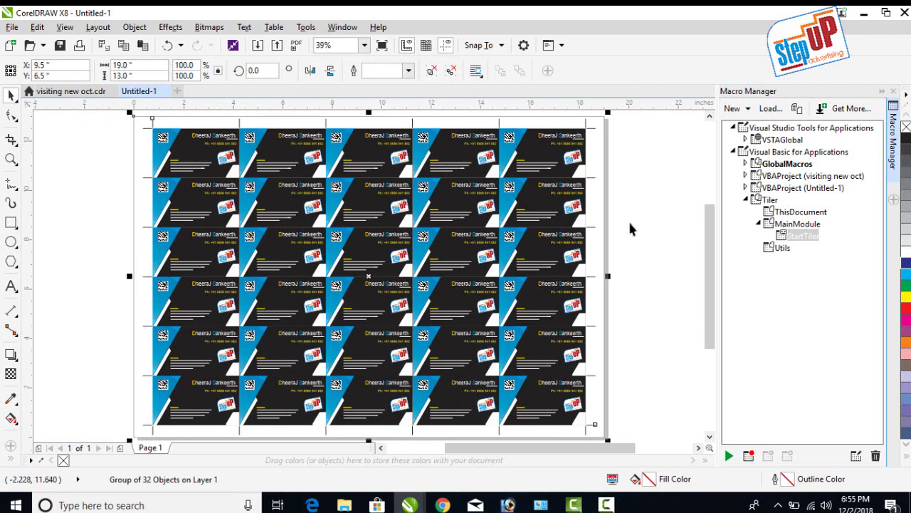
{"action": "left_click", "coordinate": [649, 278]}
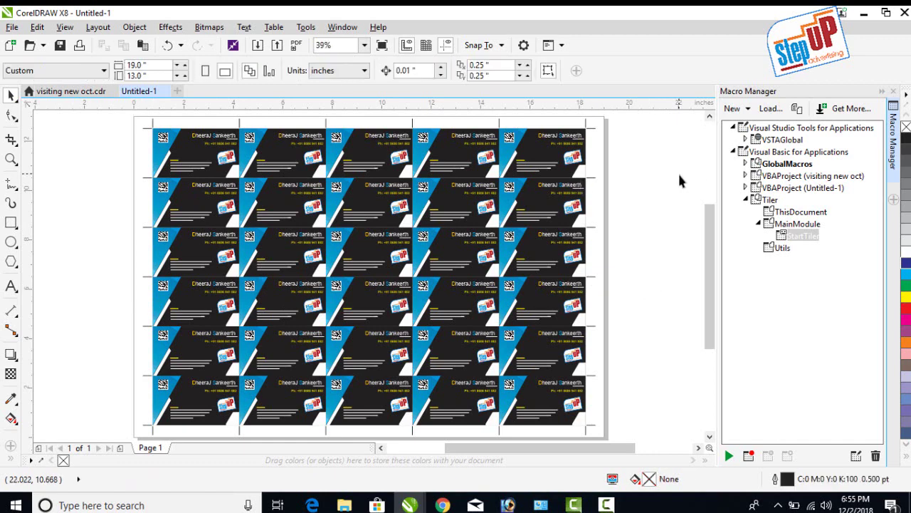
{"action": "mouse_move", "coordinate": [712, 252]}
{"action": "left_mouse_down"}
{"action": "mouse_move", "coordinate": [716, 242]}
{"action": "mouse_move", "coordinate": [719, 377]}
{"action": "mouse_move", "coordinate": [714, 155]}
{"action": "left_mouse_up"}
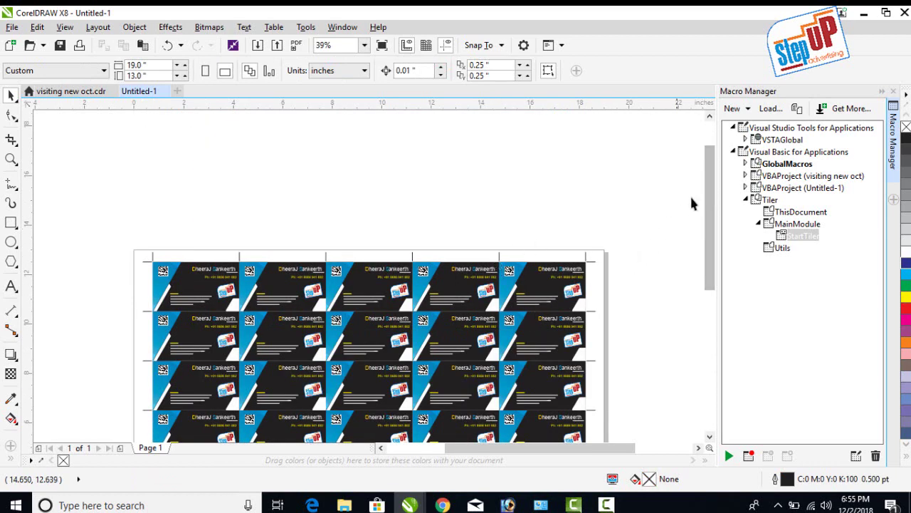
{"action": "left_click_drag", "start_coordinate": [705, 174], "coordinate": [706, 187]}
{"action": "scroll", "coordinate": [519, 252], "scroll_direction": "up", "scroll_amount": 3}
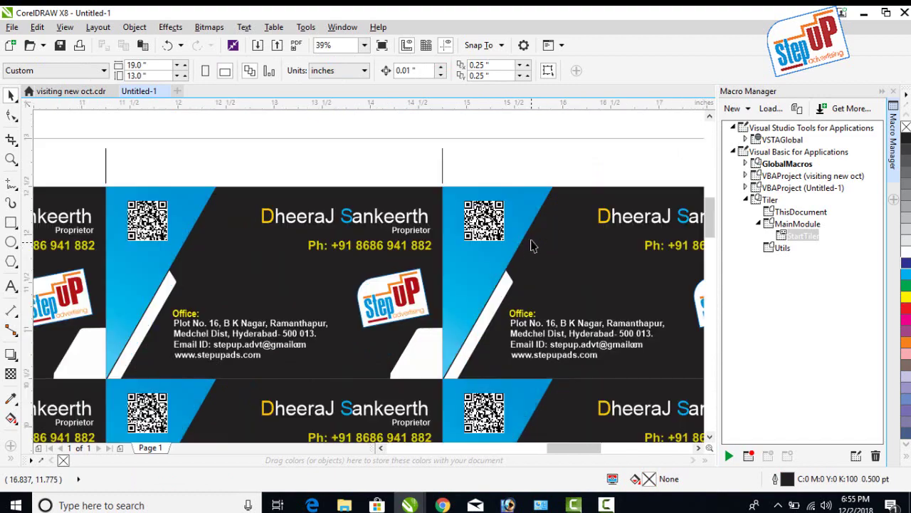
{"action": "scroll", "coordinate": [545, 207], "scroll_direction": "down", "scroll_amount": 1}
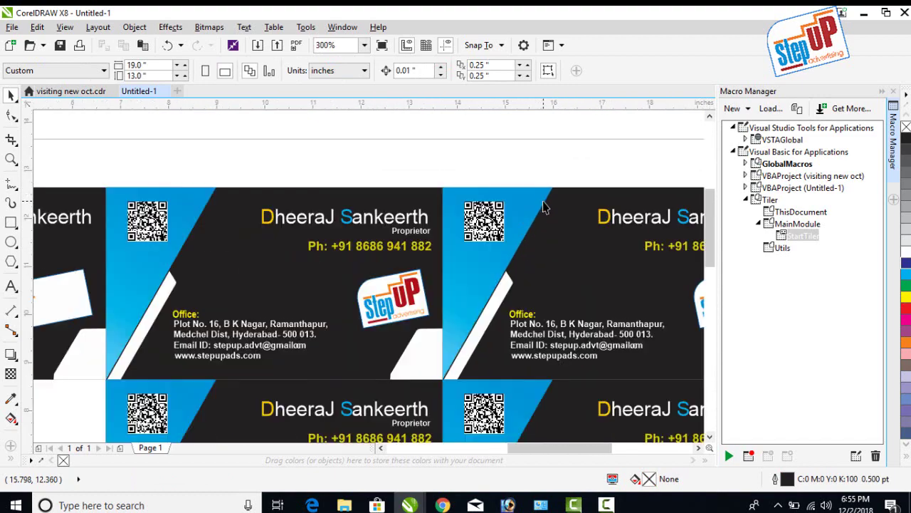
{"action": "scroll", "coordinate": [546, 208], "scroll_direction": "down", "scroll_amount": 1}
{"action": "scroll", "coordinate": [547, 209], "scroll_direction": "down", "scroll_amount": 2}
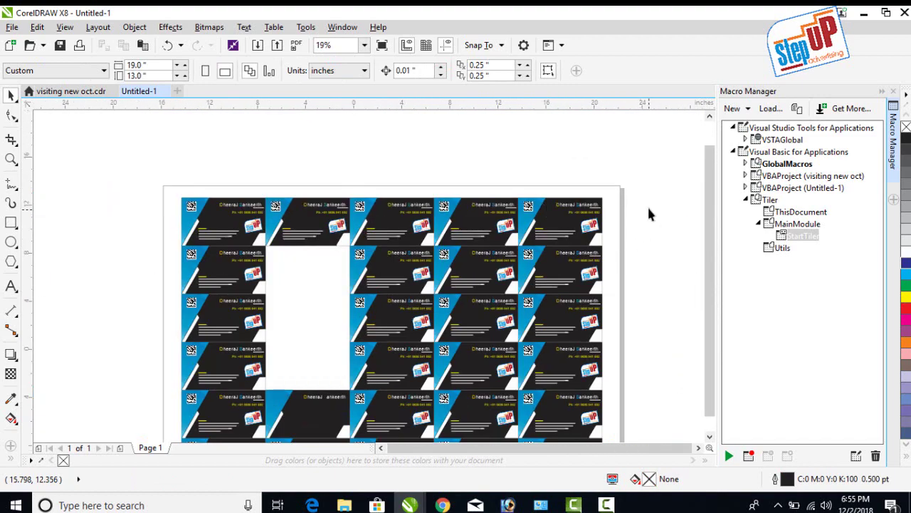